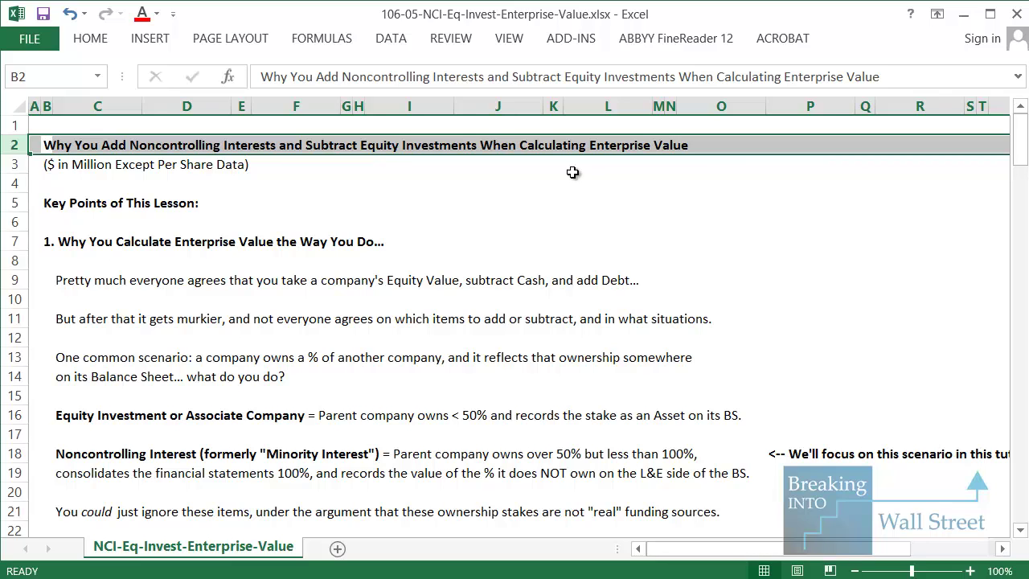
Highlight rows 9 and 11 under the heading on why Enterprise Value is calculated the way it is.
left_click(73, 239)
scroll(133, 263, "down", 1)
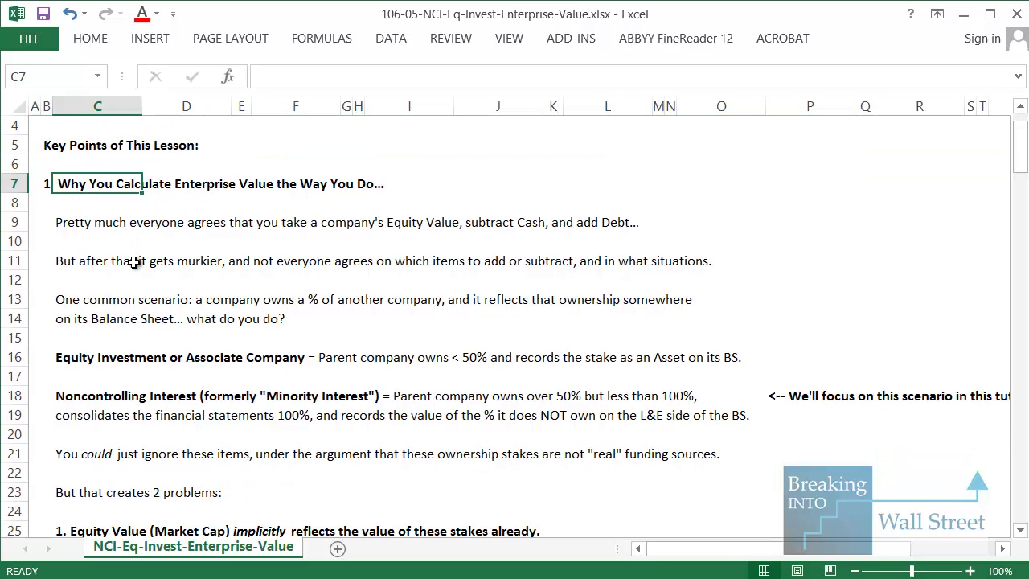
key("Down")
key("Down")
key("shift+space")
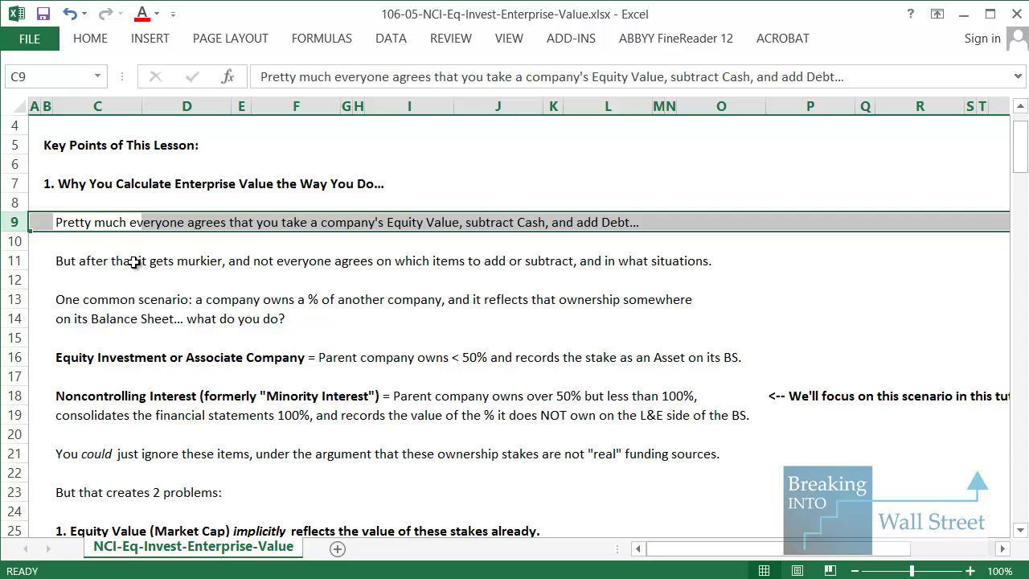
key("Down")
key("Down")
key("shift+space")
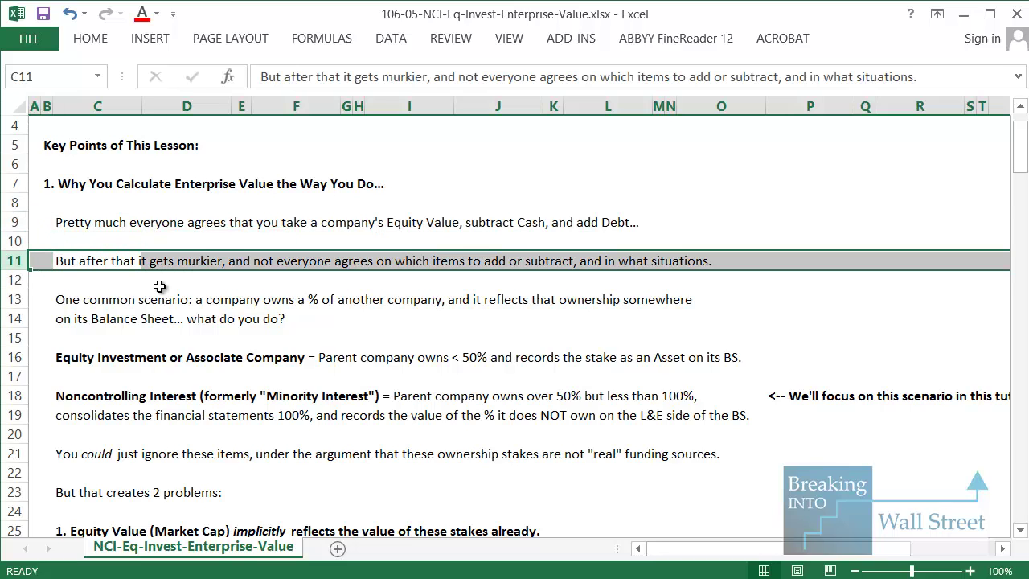
scroll(159, 287, "down", 1)
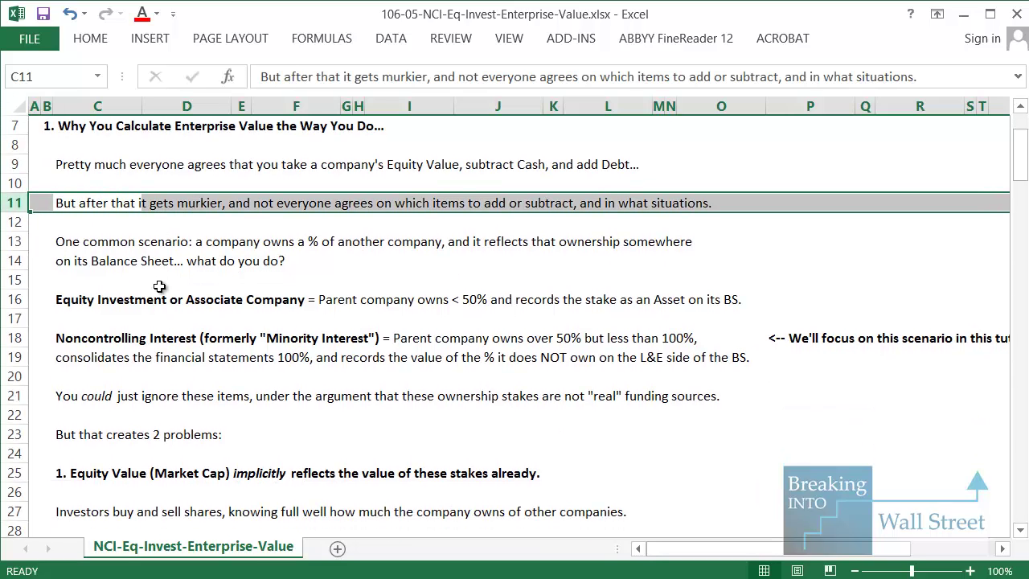
Highlight rows 13 and 14, which describe the common scenario of owning a percentage of another company.
key("Right")
key("Right")
key("Left")
key("Left")
key("Left")
key("Down")
key("Down")
key("Down")
key("Right")
key("shift+space")
key("shift+Up")
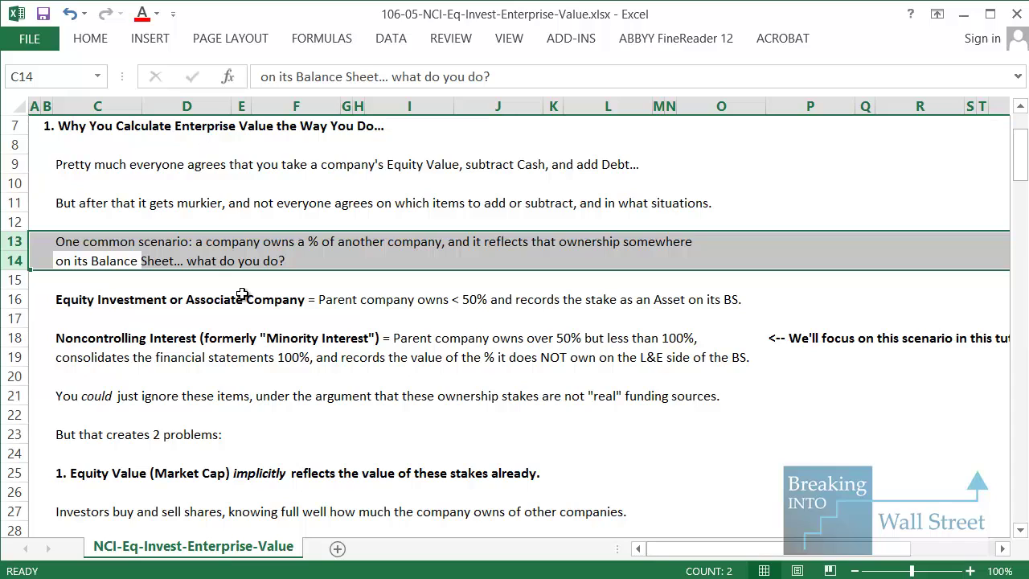
Highlight the Equity Investment definition in row 16, followed by the Noncontrolling Interest definition in rows 18 and 19.
left_click(91, 302)
scroll(219, 270, "down", 1)
key("shift+space")
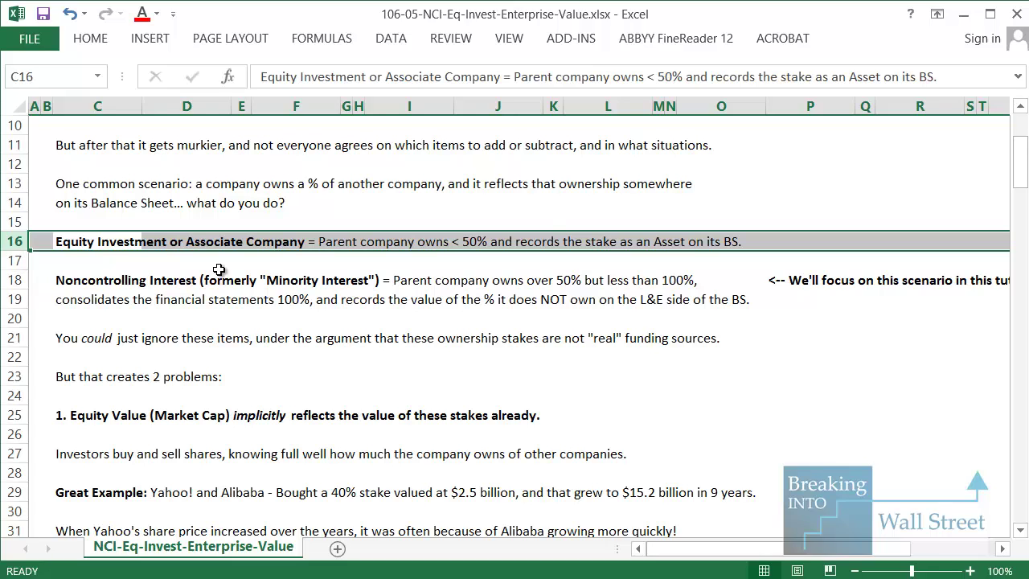
key("Down")
key("Down")
key("shift+space")
key("shift+Down")
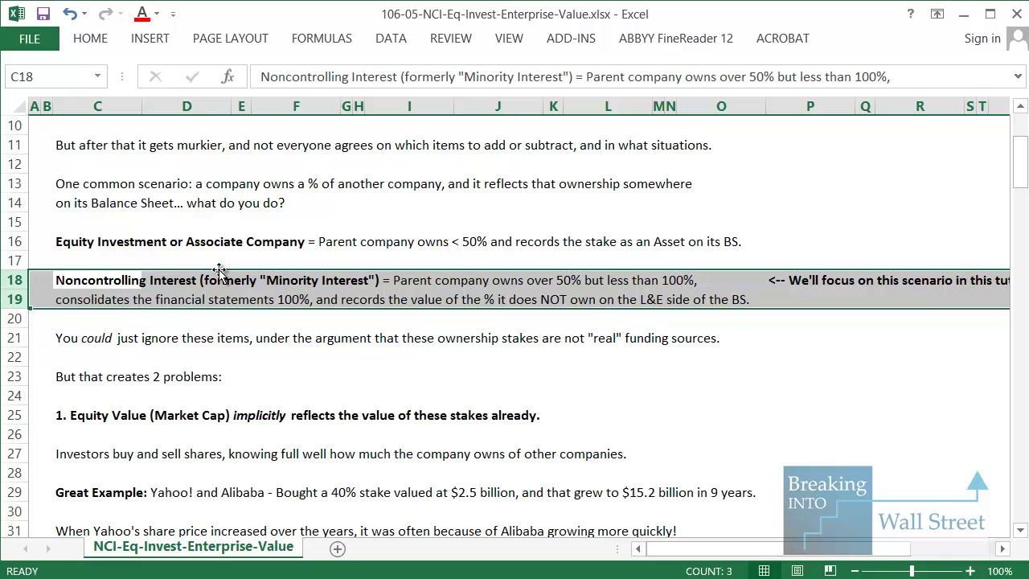
scroll(363, 367, "down", 1)
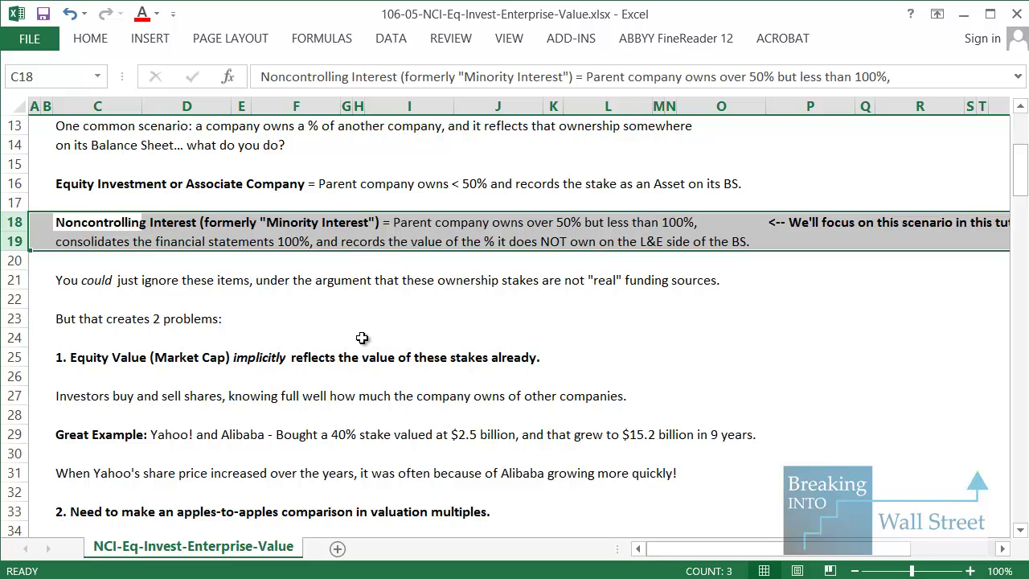
Highlight the two problems with ignoring these stakes, first row 25 and then row 33.
key("Down")
key("Down")
key("Down")
key("Down")
key("Down")
key("Down")
key("Down")
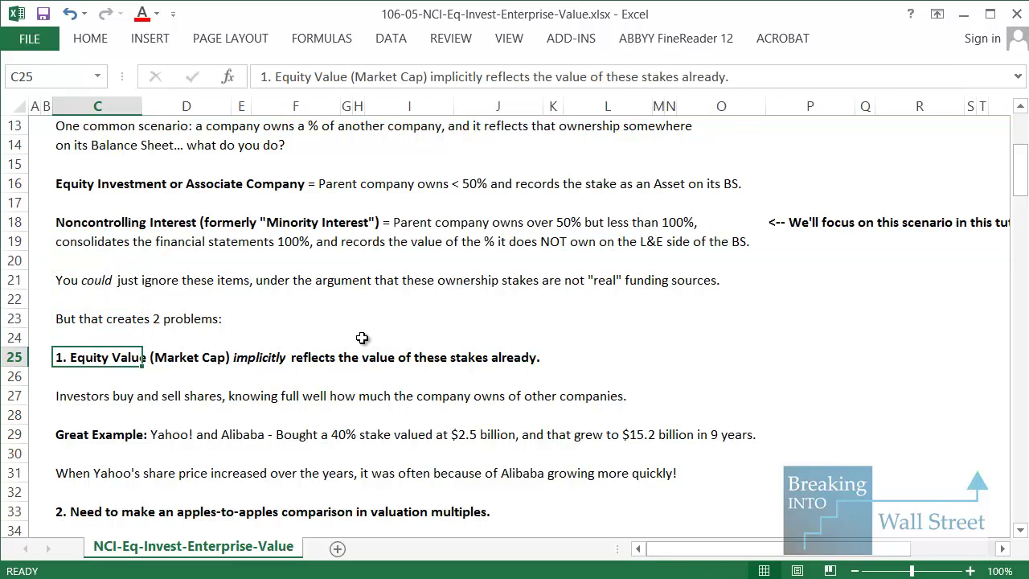
scroll(362, 338, "down", 3)
key("shift+space")
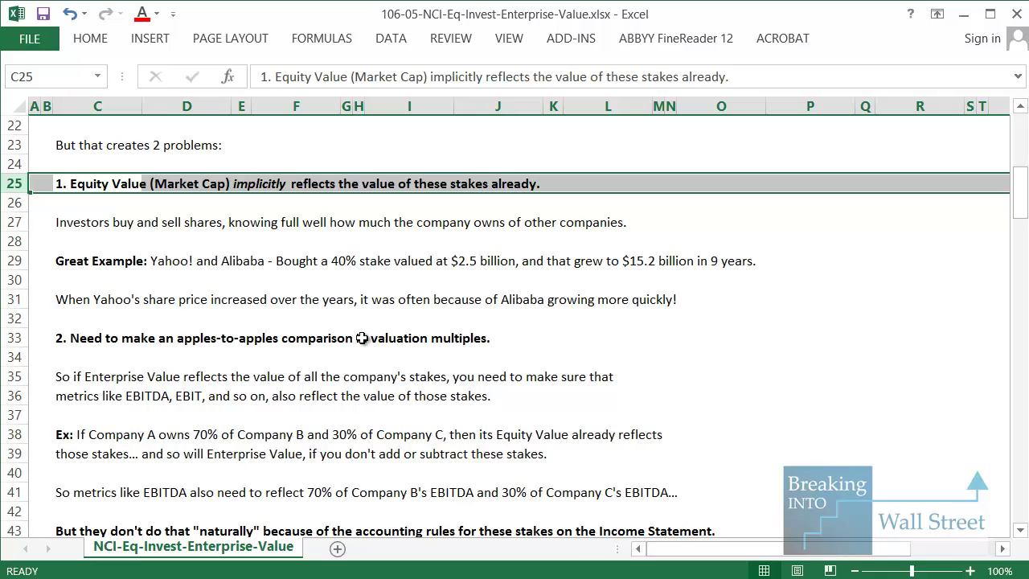
left_click(108, 339)
scroll(108, 339, "down", 2)
key("shift+space")
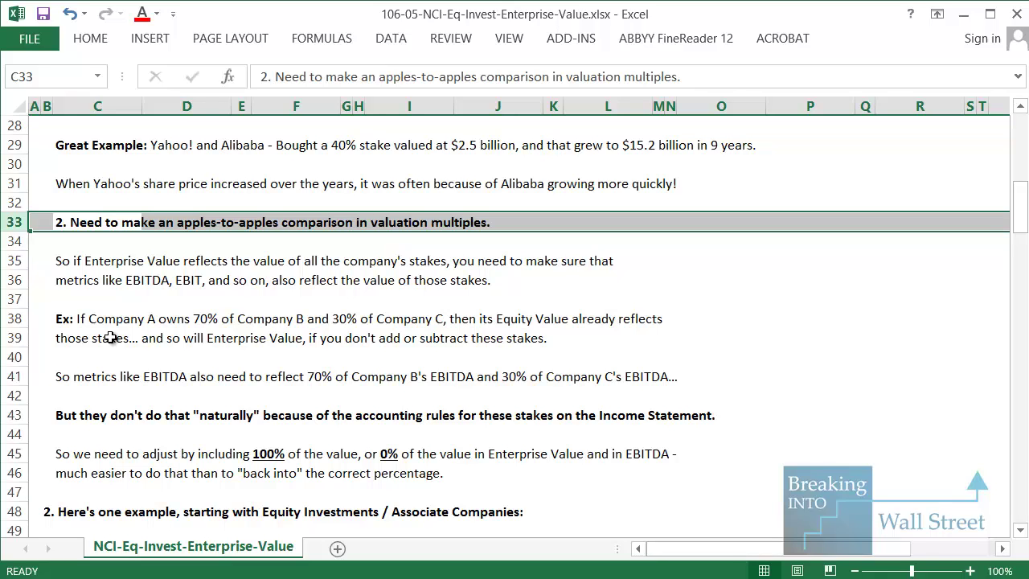
Select the Equity Investments example from B48 through row 64, and then the Noncontrolling Interests example in rows 93 to 99.
scroll(110, 338, "down", 4)
left_click(50, 280)
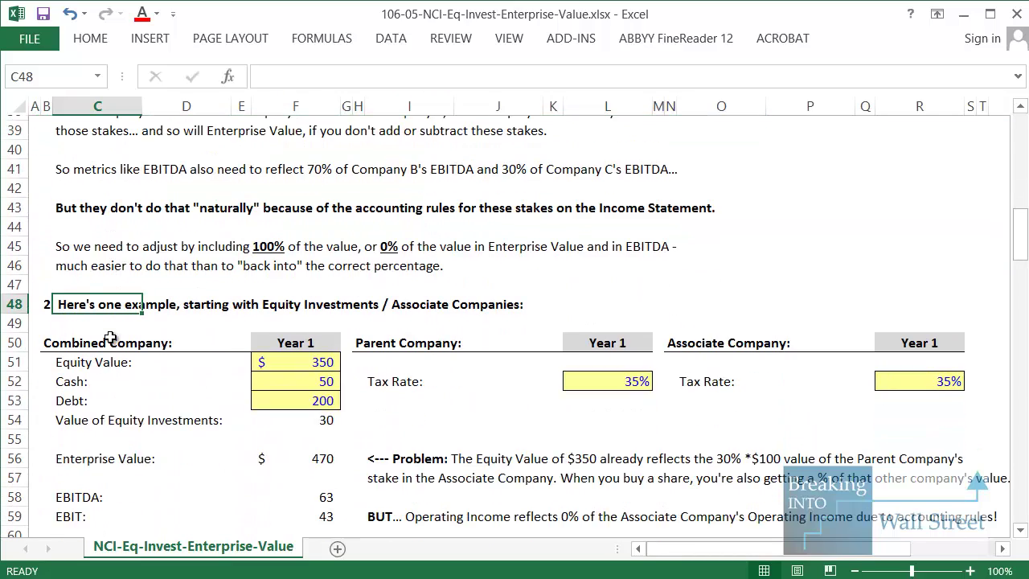
left_click_drag(46, 279, 941, 463)
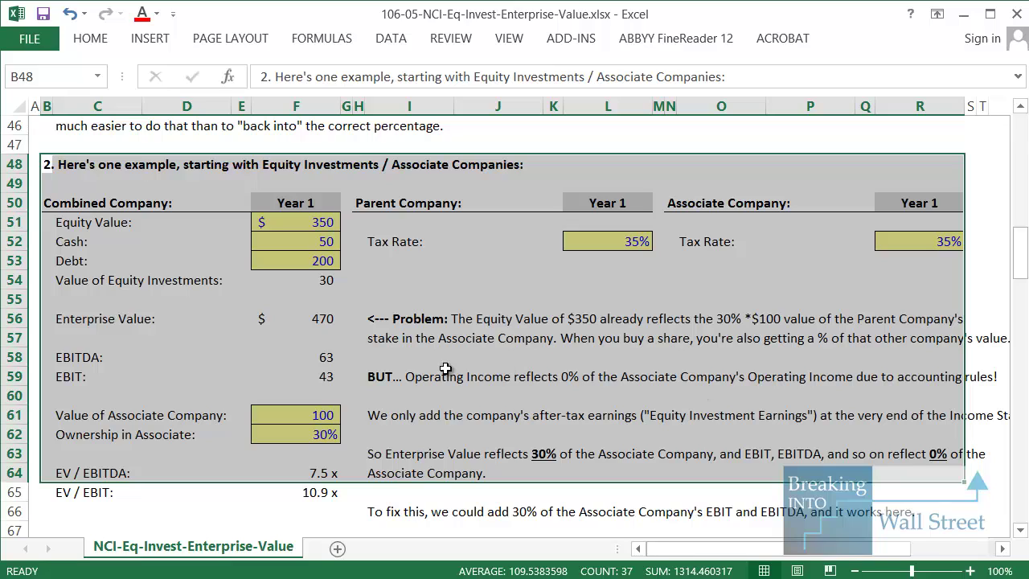
scroll(201, 314, "down", 13)
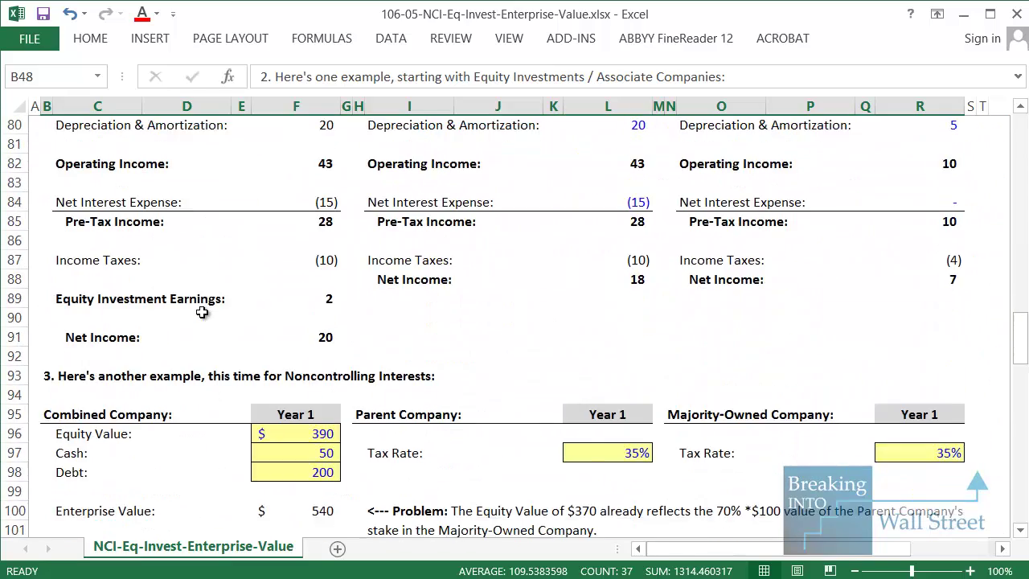
left_click_drag(61, 277, 770, 393)
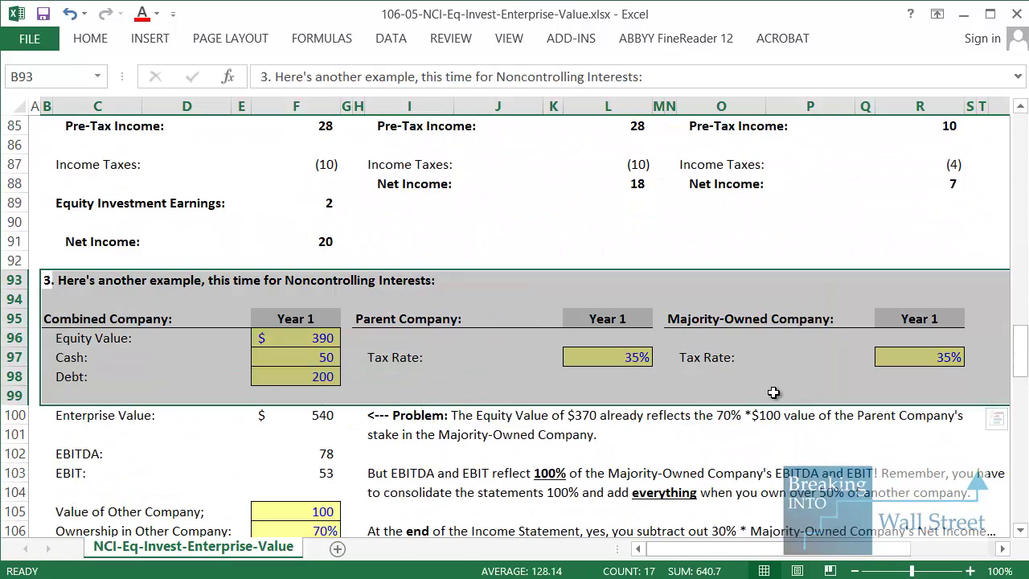
scroll(771, 392, "down", 2)
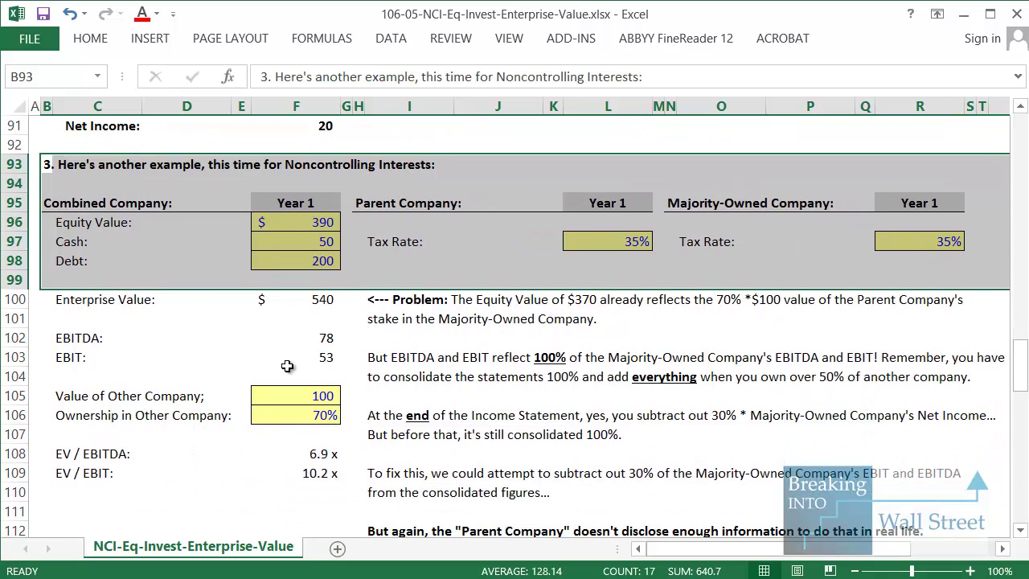
Highlight row 106 with the ownership percentage in the other company.
left_click(298, 415)
scroll(297, 415, "down", 1)
left_click(16, 357)
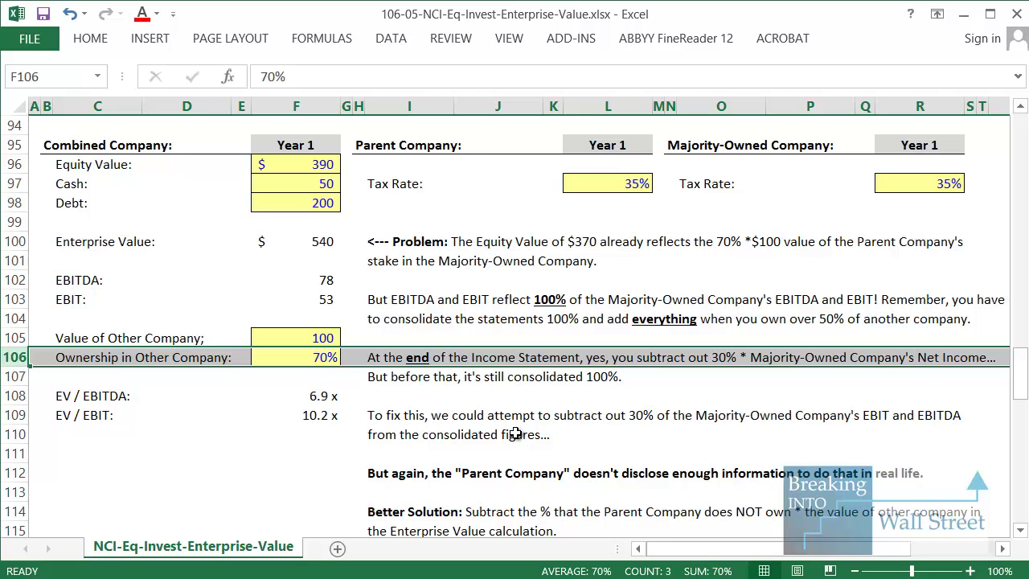
scroll(359, 357, "down", 7)
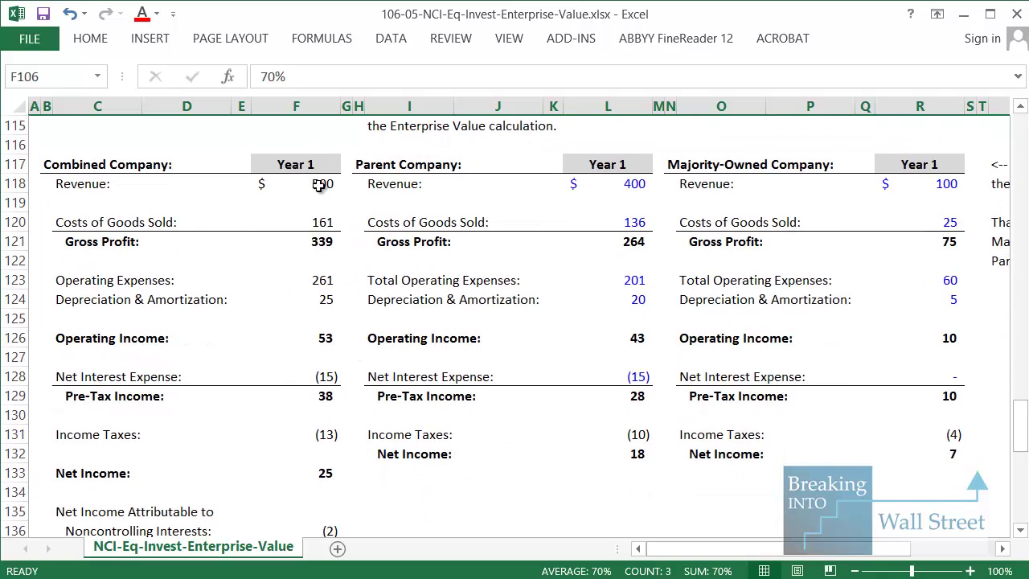
Select the Parent, Majority-Owned and Combined Company income statements one after another, starting at row 117.
left_click_drag(358, 164, 635, 457)
left_click_drag(674, 147, 921, 449)
left_click_drag(42, 165, 337, 479)
scroll(385, 439, "up", 7)
scroll(384, 439, "up", 9)
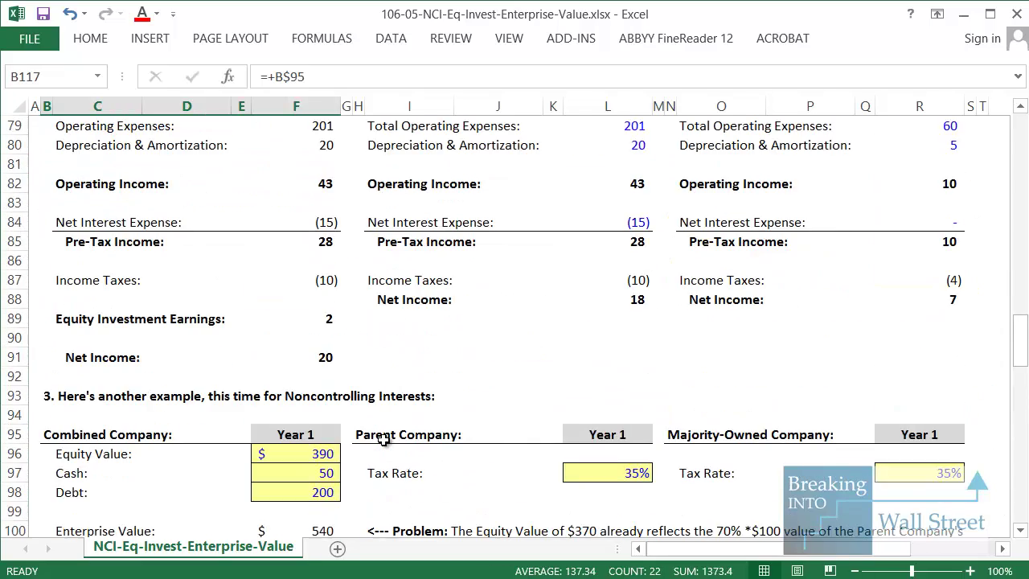
Box the Combined Company figures and the Parent Company income statement in the Associate Company example for comparison.
left_click(312, 262)
left_click_drag(398, 299, 640, 475)
left_click(357, 338)
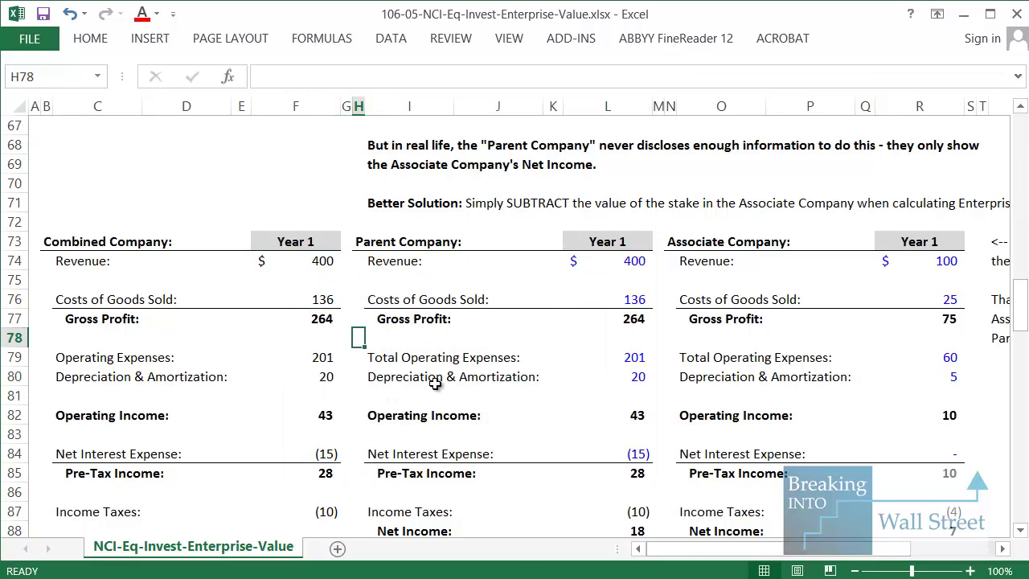
scroll(378, 306, "down", 1)
mouse_move(400, 464)
left_mouse_down()
mouse_move(357, 489)
mouse_move(352, 474)
left_mouse_up()
mouse_move(355, 164)
left_mouse_down()
mouse_move(352, 183)
mouse_move(536, 439)
mouse_move(664, 478)
left_mouse_up()
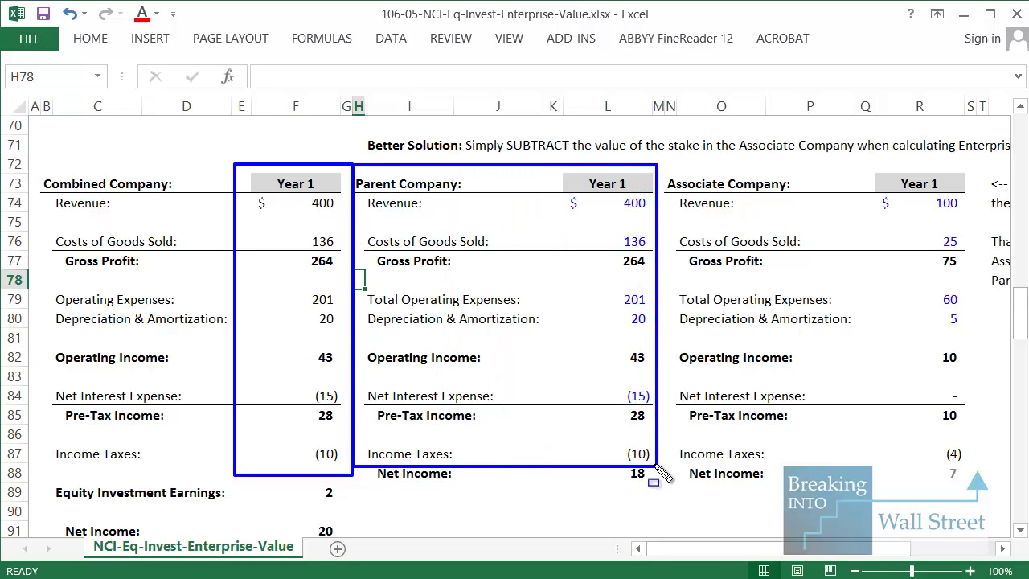
key("Escape")
Box the revenue row and the cost-to-tax rows across all three companies in the Noncontrolling Interests example.
scroll(455, 412, "down", 15)
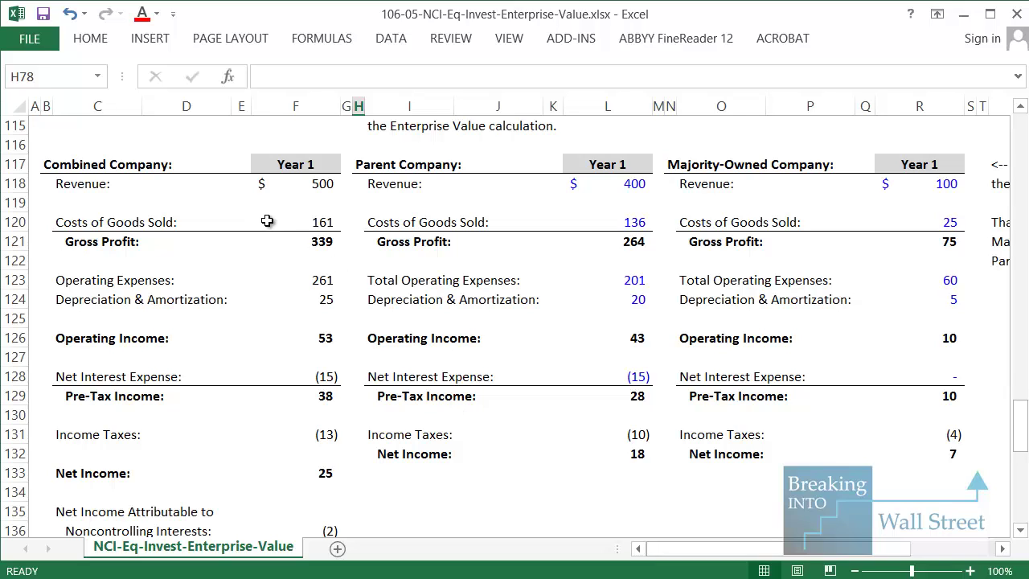
mouse_move(238, 151)
left_mouse_down()
mouse_move(345, 173)
mouse_move(667, 201)
mouse_move(973, 219)
mouse_move(976, 194)
left_mouse_up()
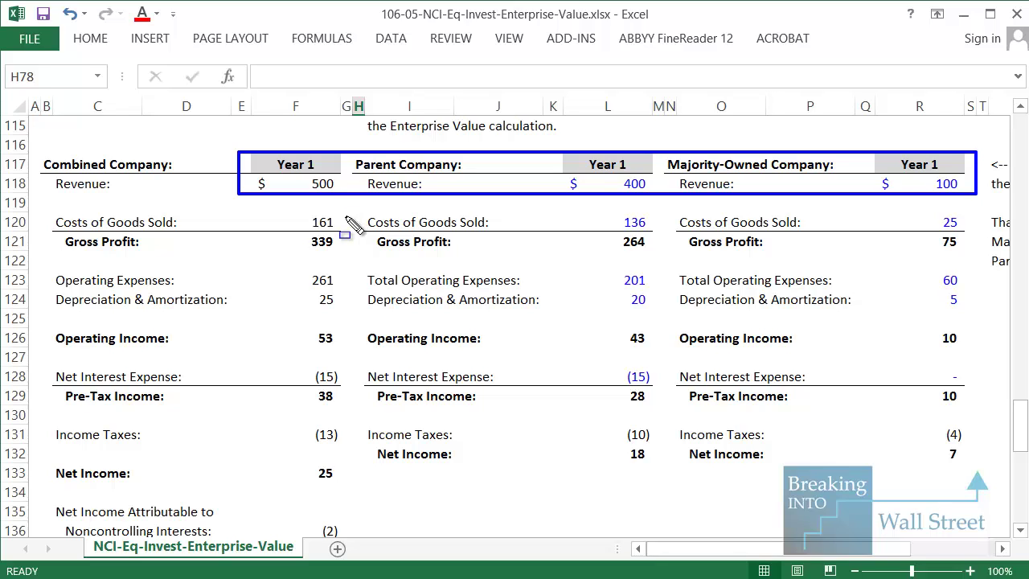
mouse_move(238, 206)
left_mouse_down()
mouse_move(370, 273)
mouse_move(680, 330)
left_mouse_up()
mouse_move(754, 370)
left_mouse_down()
mouse_move(912, 449)
mouse_move(983, 463)
mouse_move(982, 444)
left_mouse_up()
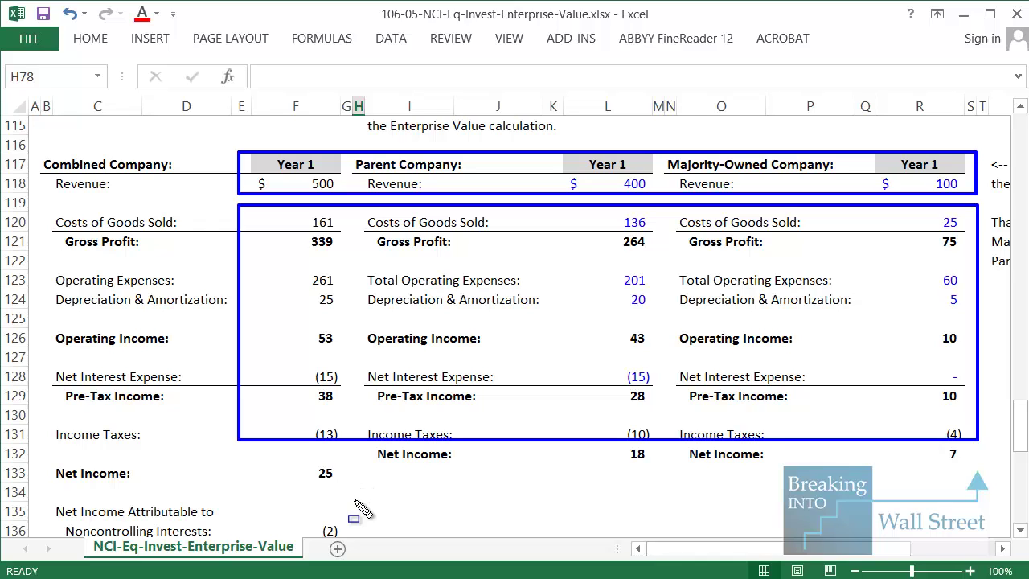
key("Escape")
Inspect the Combined Company's Net Income formula in F133 and box the other two companies' Net Income in row 132.
scroll(362, 487, "down", 1)
left_click(306, 418)
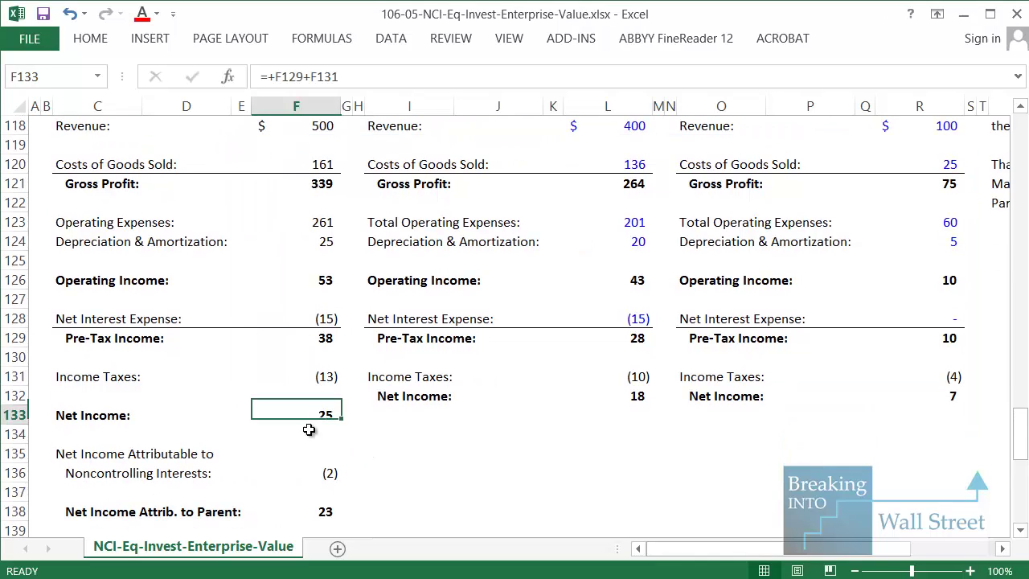
key("F2")
scroll(474, 370, "up", 2)
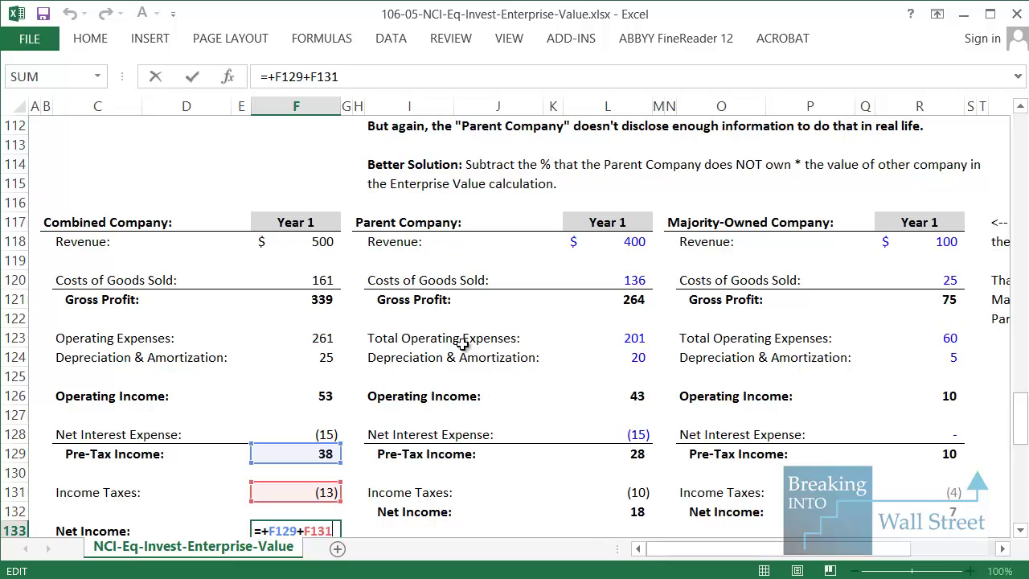
scroll(462, 343, "down", 1)
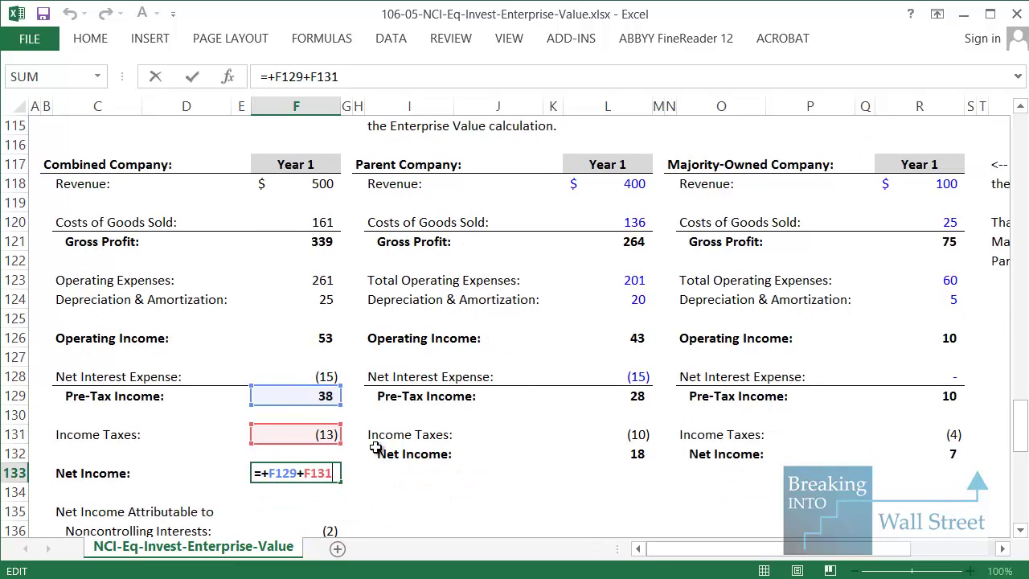
mouse_move(364, 436)
left_mouse_down()
mouse_move(957, 474)
mouse_move(979, 466)
left_mouse_up()
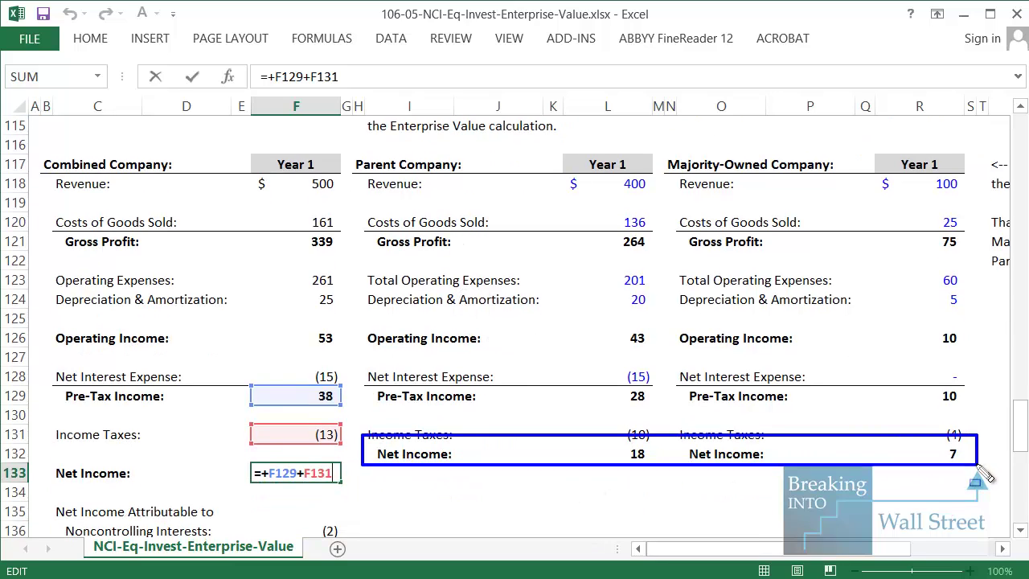
key("Escape")
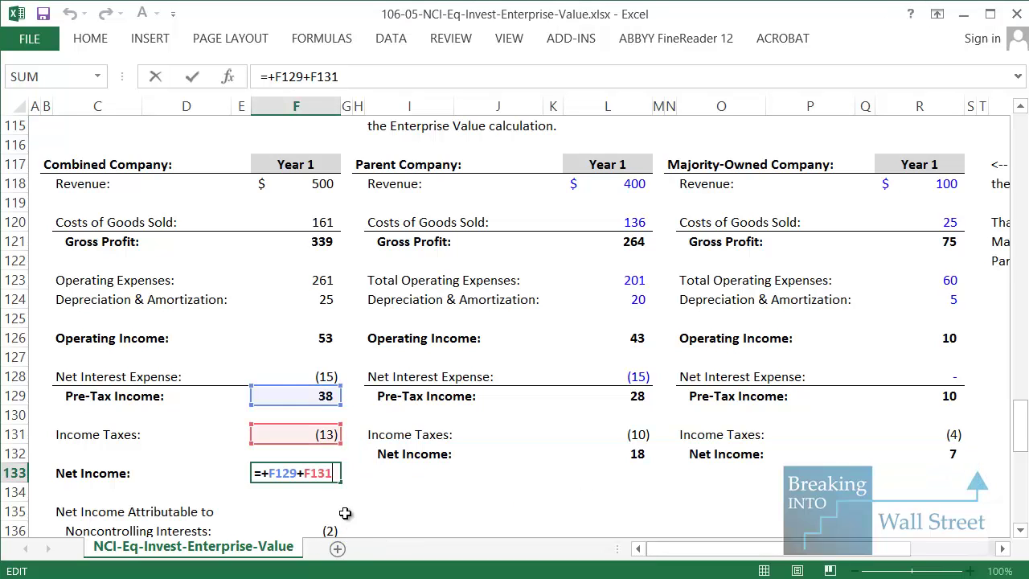
key("Escape")
Inspect the formula for net income attributable to noncontrolling interests in F136 and trace its referenced cells R132 and F106.
scroll(314, 373, "down", 3)
key("Down")
key("Down")
key("Down")
scroll(393, 422, "up", 2)
key("F2")
key("F2")
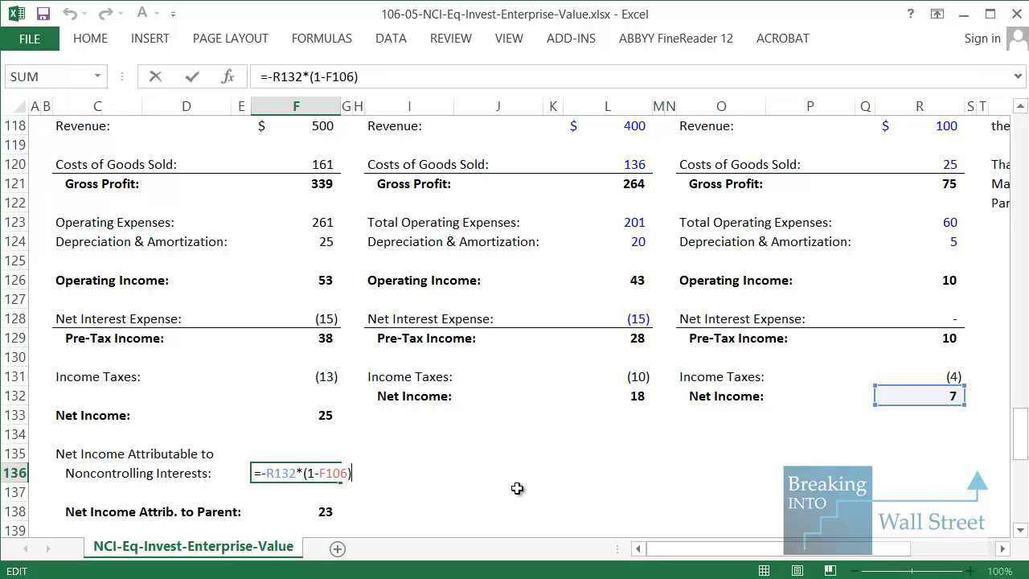
scroll(458, 487, "up", 7)
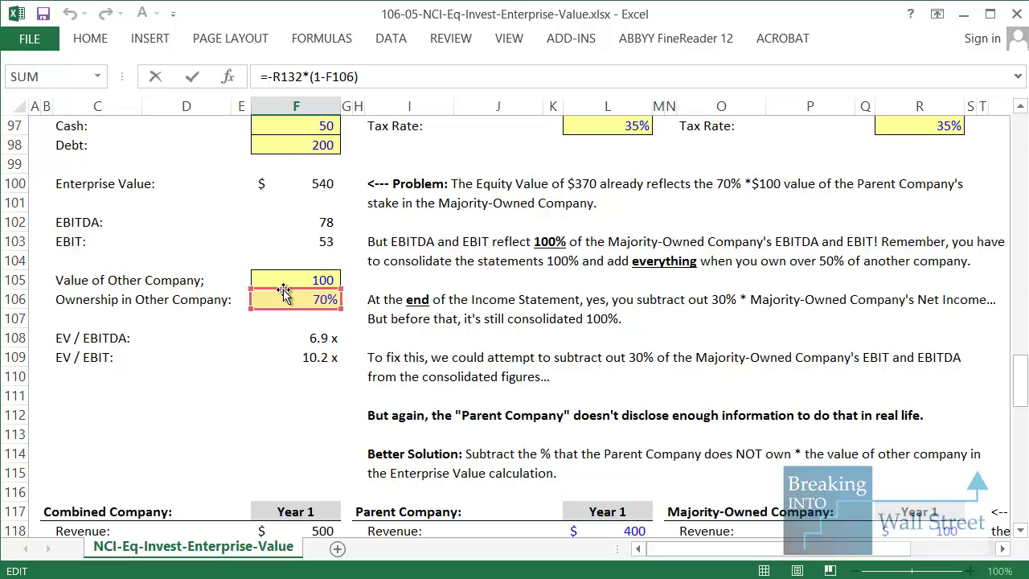
scroll(287, 303, "down", 9)
scroll(861, 279, "up", 3)
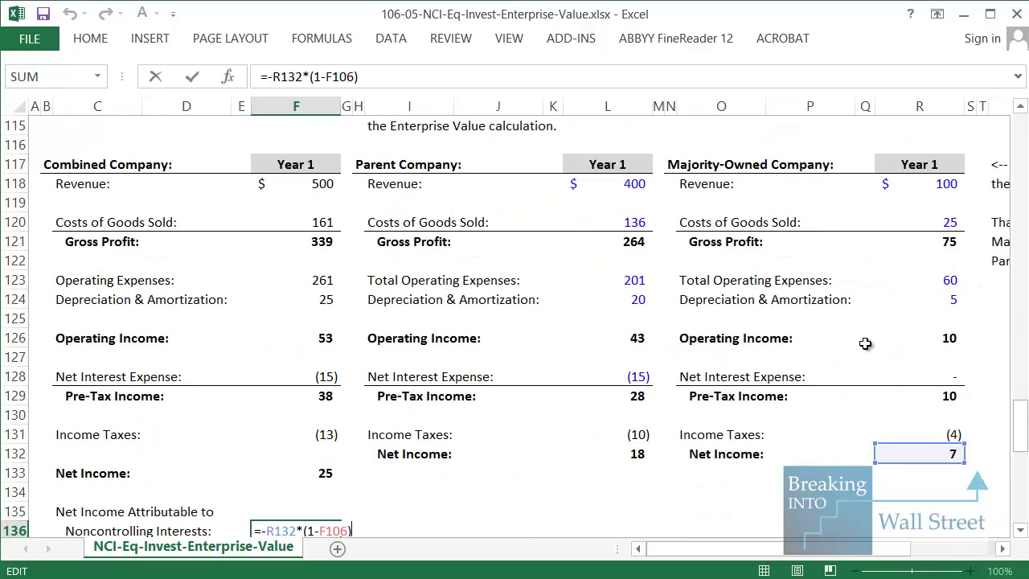
scroll(916, 393, "down", 1)
key("ctrl+Return")
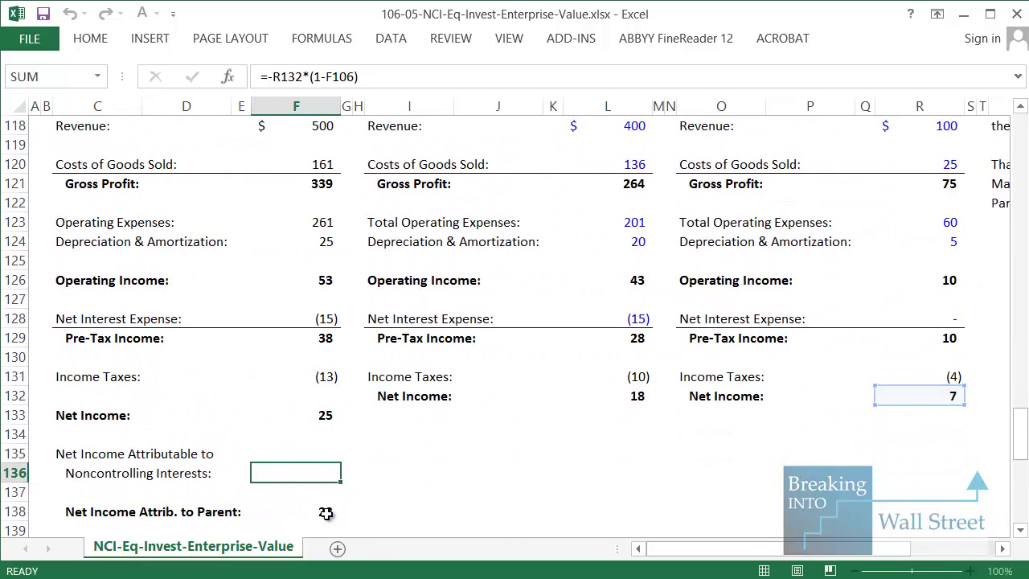
Highlight the Net Income Attributable to Parent row 138, and then go to the Combined Company's Equity Value in F51.
left_click(322, 512)
key("shift+space")
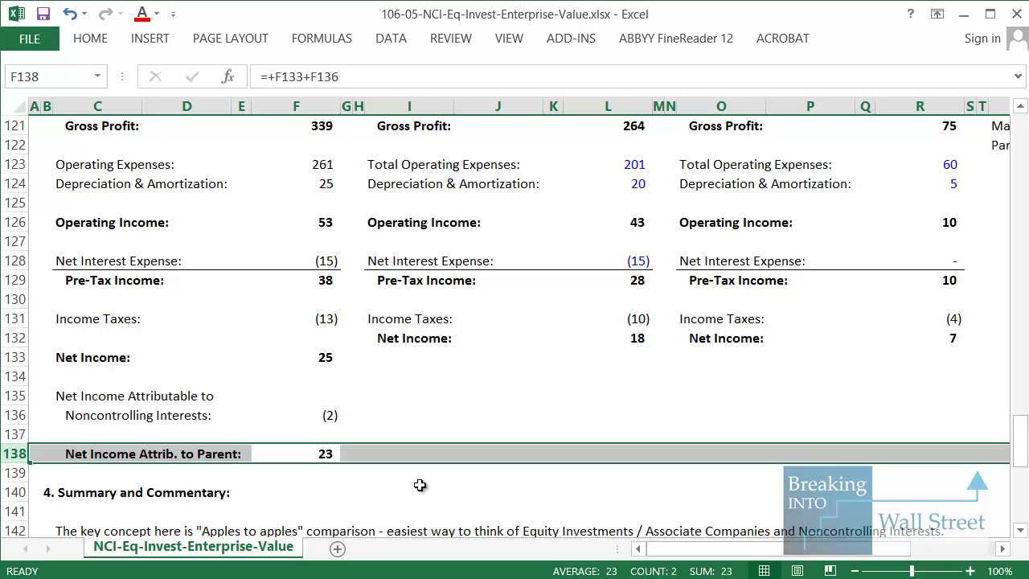
scroll(420, 485, "up", 2)
left_click(320, 402)
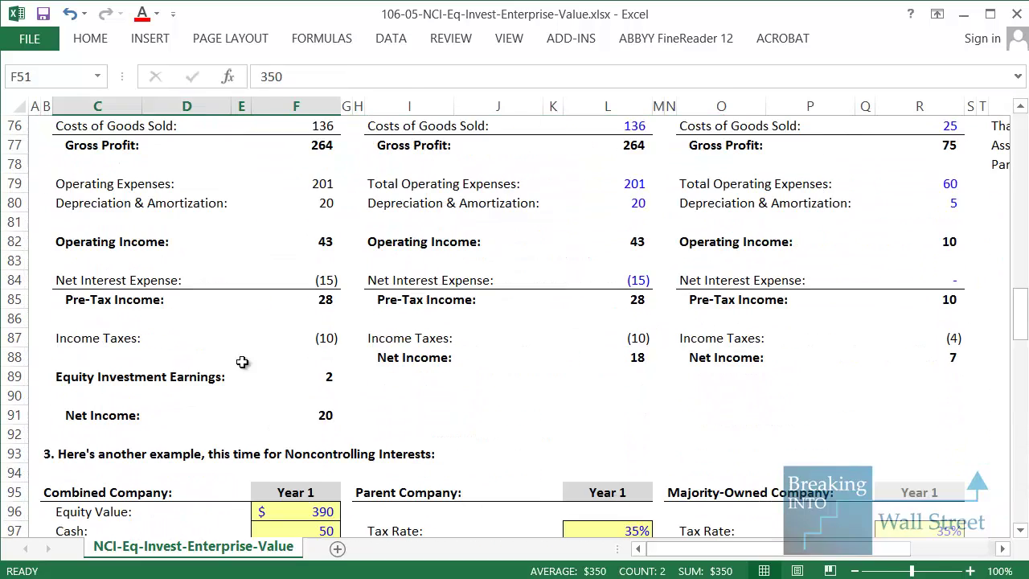
Highlight the Combined Company's Equity Value in row 96, and then its value of and ownership in the other company in rows 105 to 106.
scroll(241, 359, "down", 5)
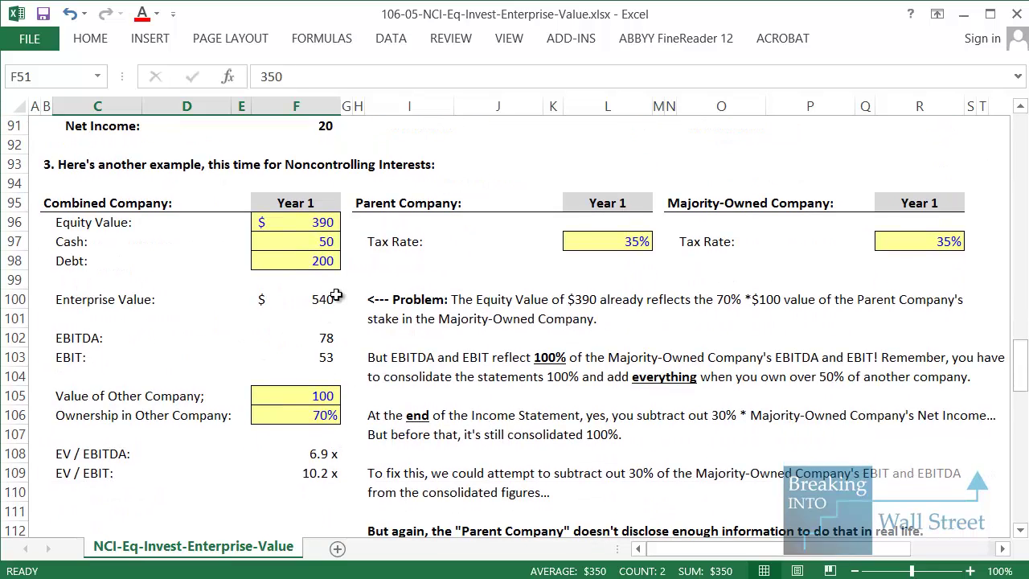
left_click(331, 299)
left_click(336, 400)
left_click_drag(306, 226, 121, 225)
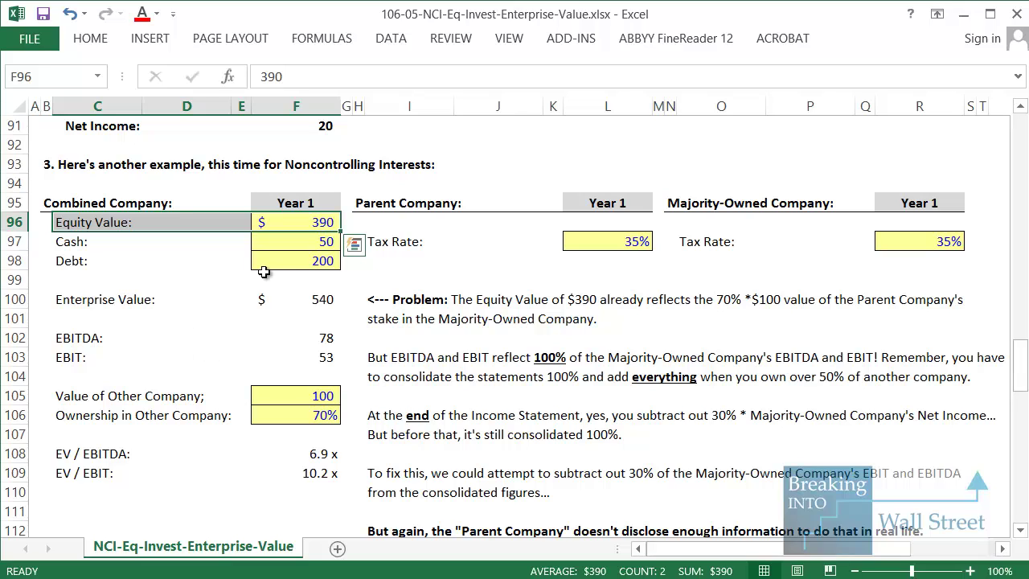
left_click_drag(331, 396, 89, 427)
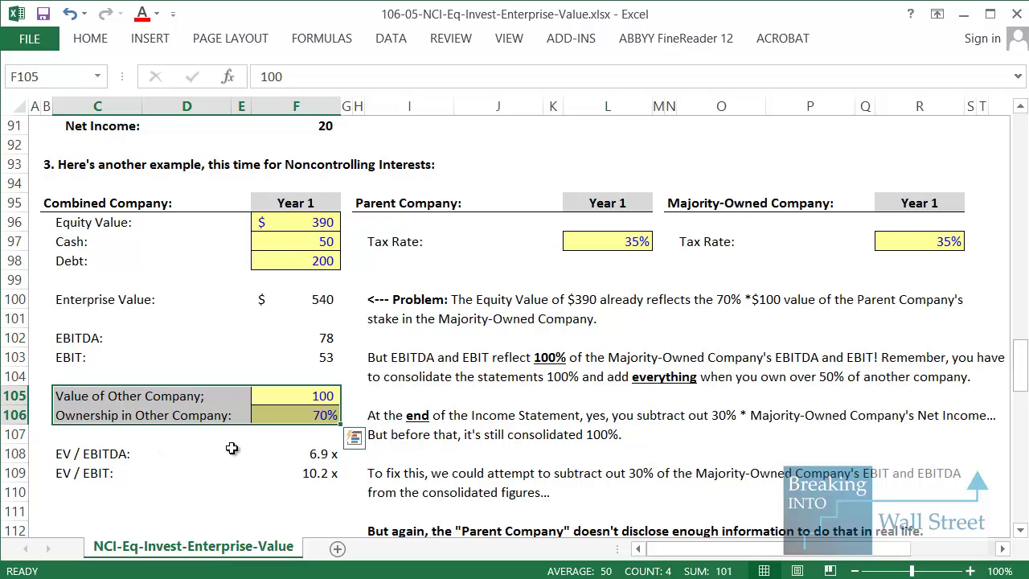
Highlight the Enterprise Value problem note in rows 100 to 101 and return to the other company's value and ownership cells.
left_click(320, 299)
key("shift+space")
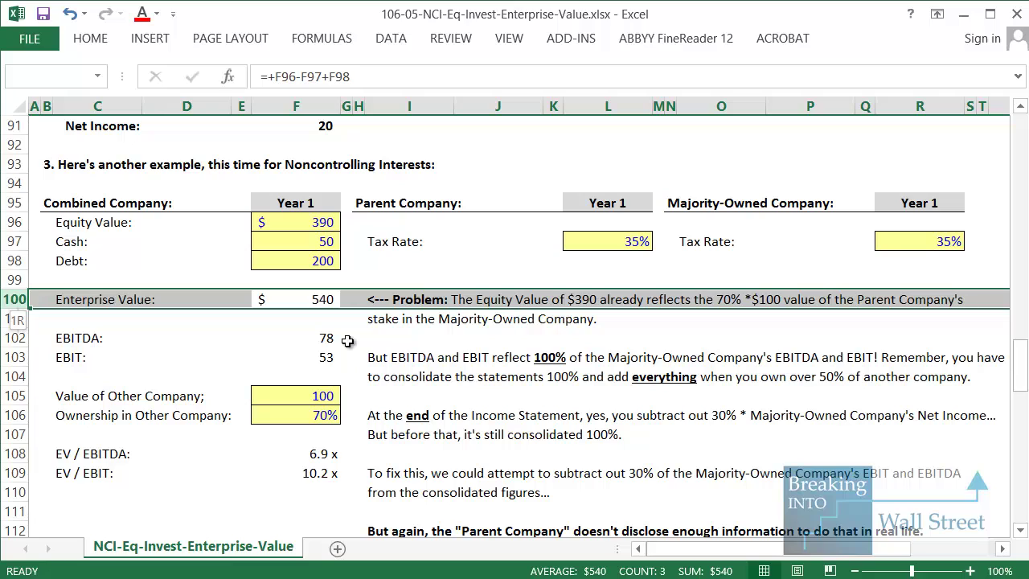
key("shift+Down")
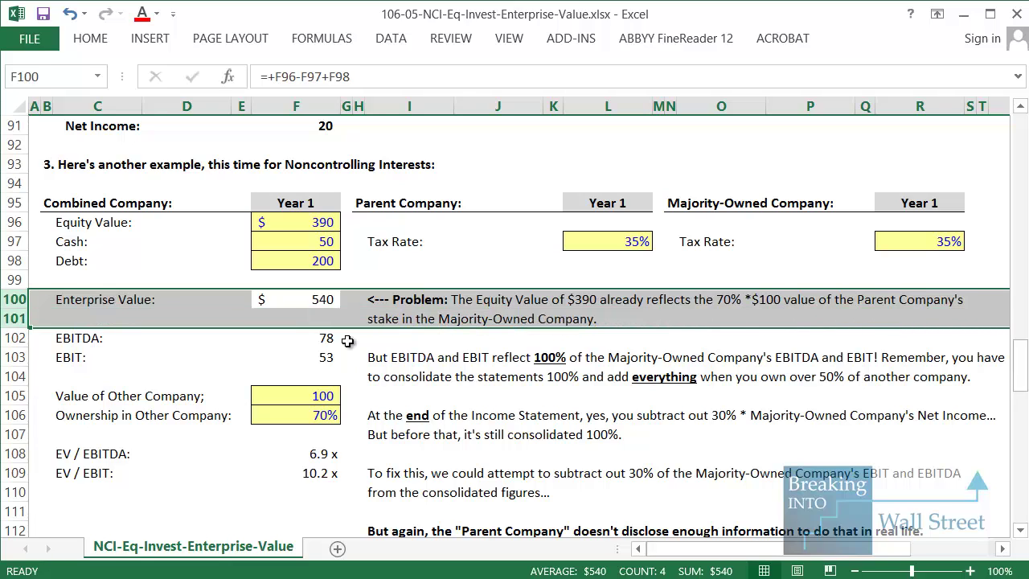
left_click_drag(325, 396, 88, 420)
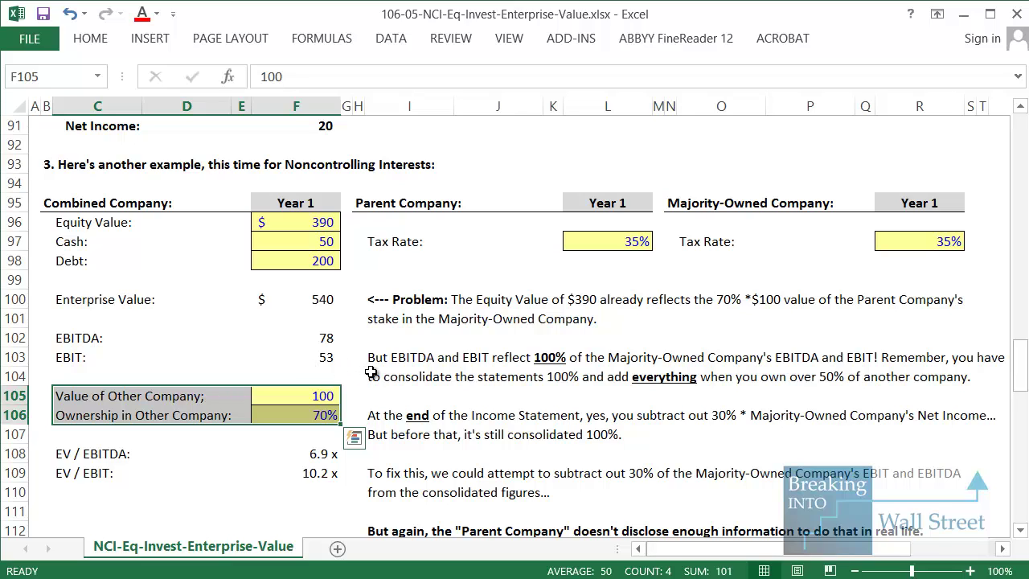
Highlight the Combined Company's EBITDA and EBIT rows 102 to 103, and reduce the selection to F102.
left_click(334, 339)
key("shift+space")
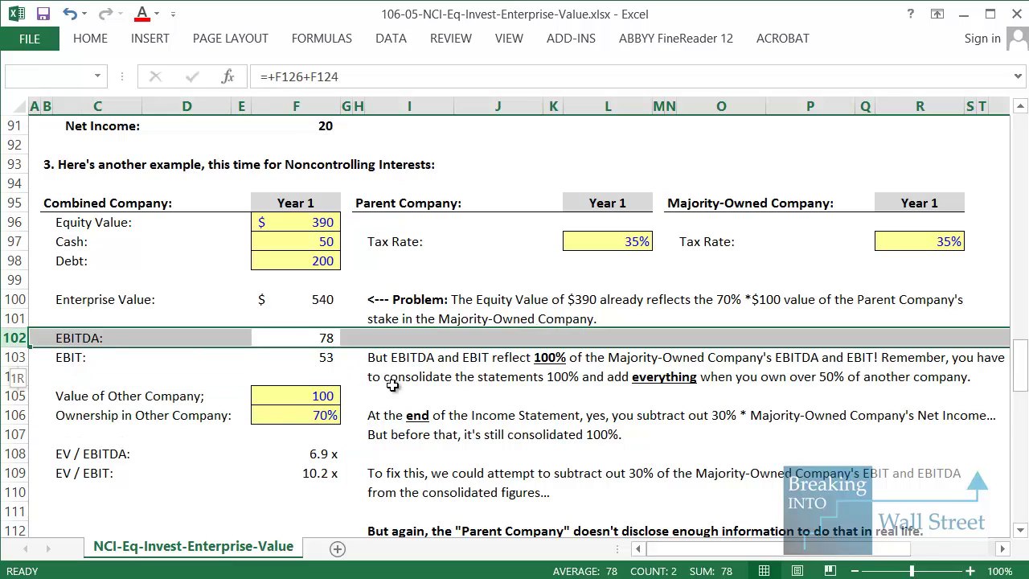
key("shift+Down")
key("shift+BackSpace")
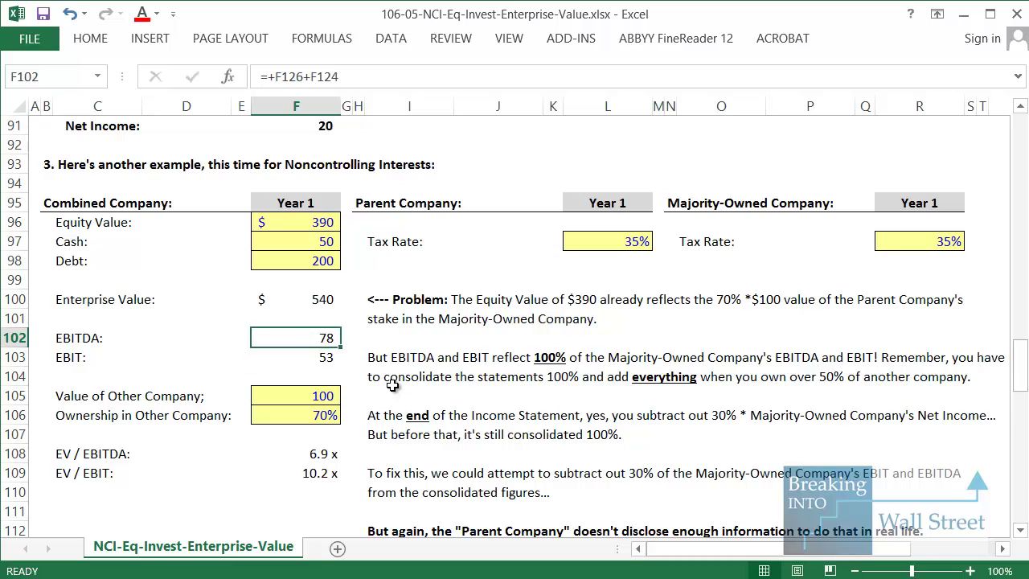
Inspect the EBITDA formula in F102 and box the Operating Income and Depreciation & Amortization rows across all three companies.
key("F2")
scroll(393, 385, "down", 2)
scroll(392, 386, "down", 6)
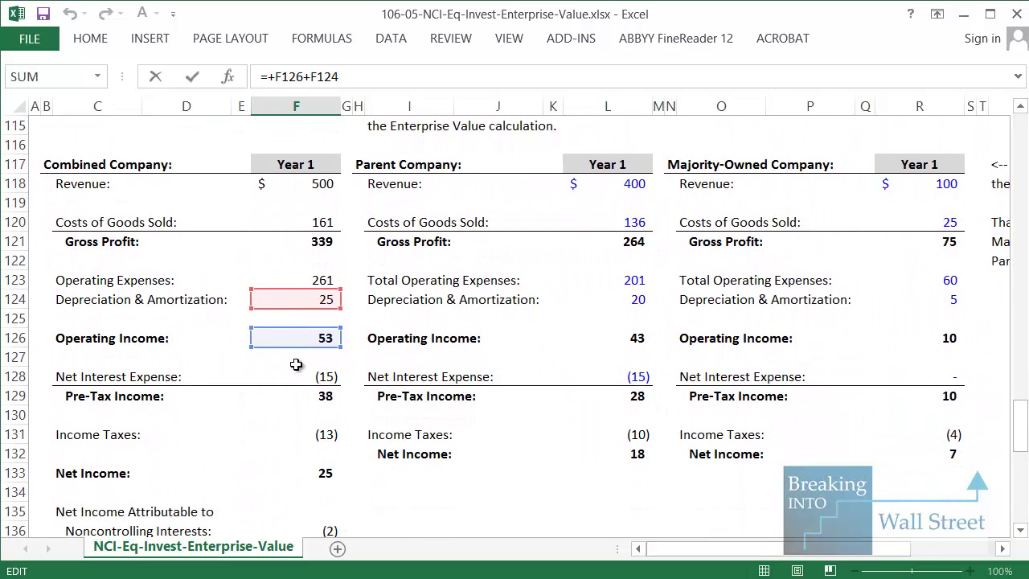
left_click_drag(252, 322, 976, 353)
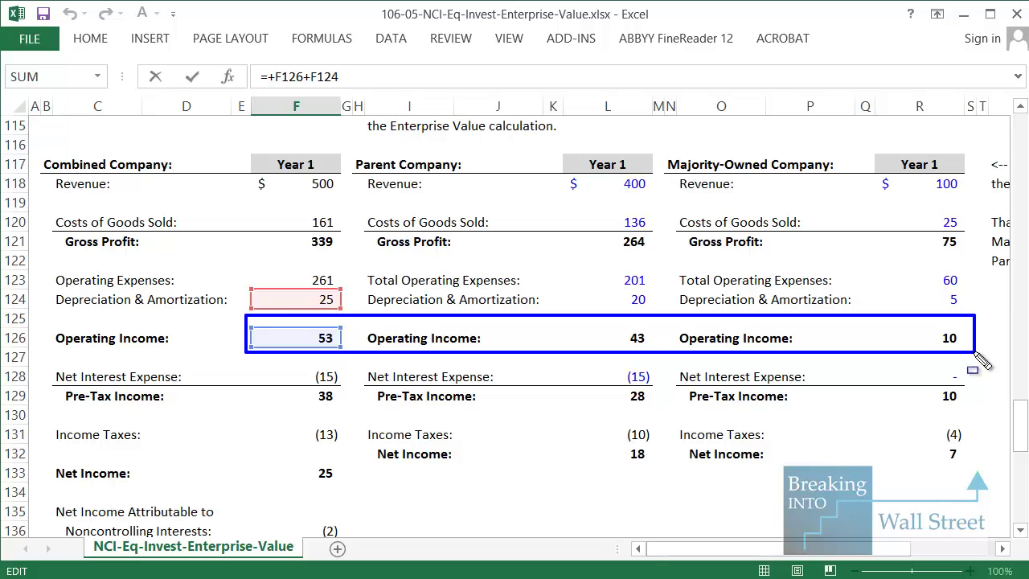
mouse_move(242, 285)
left_mouse_down()
mouse_move(1011, 315)
mouse_move(983, 320)
left_mouse_up()
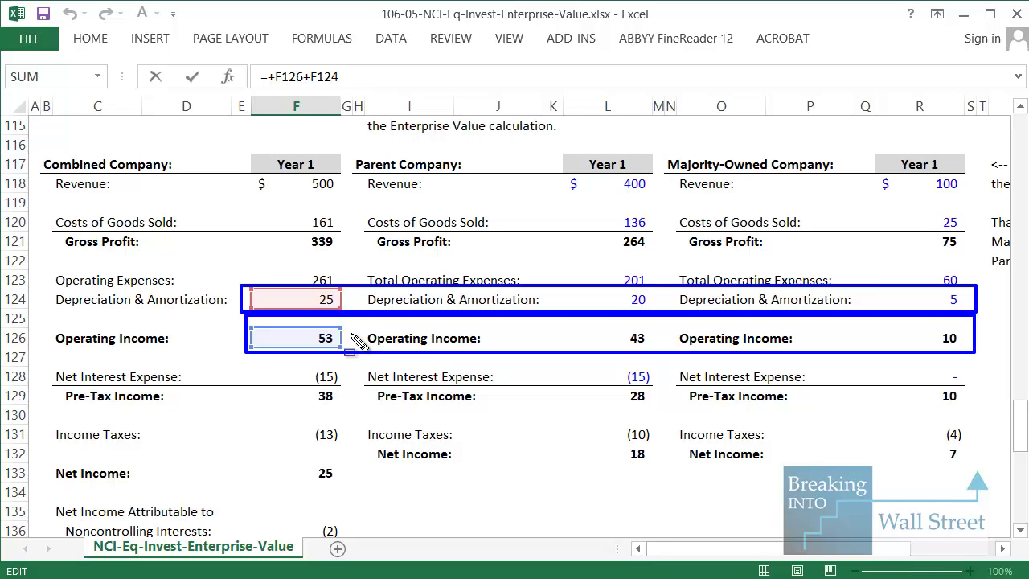
scroll(406, 256, "up", 6)
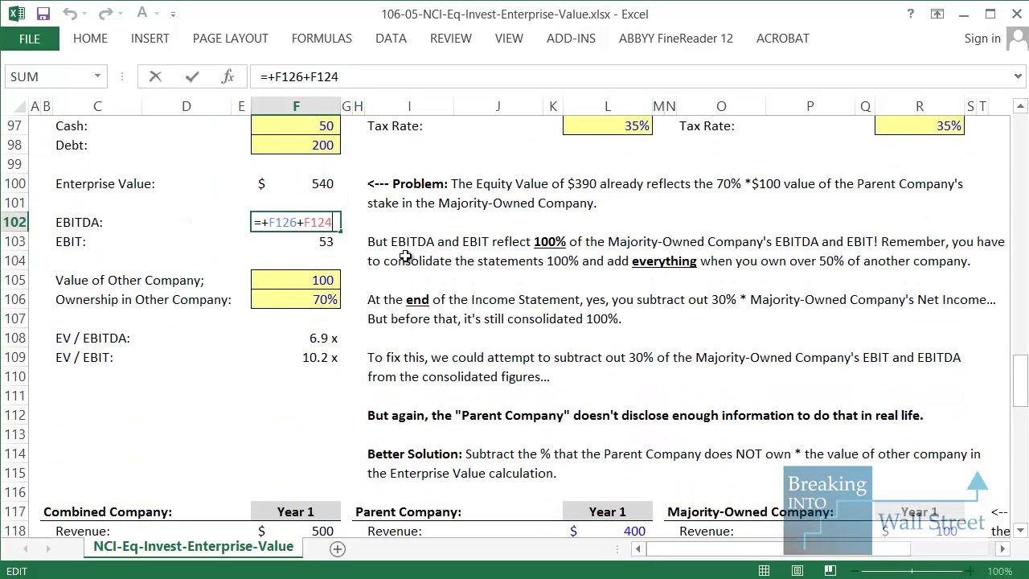
key("Escape")
Highlight the consolidation note in rows 106 to 107 and the Combined Company's noncontrolling interests and parent net income in rows 136 to 138.
left_click(398, 281)
left_click(400, 315)
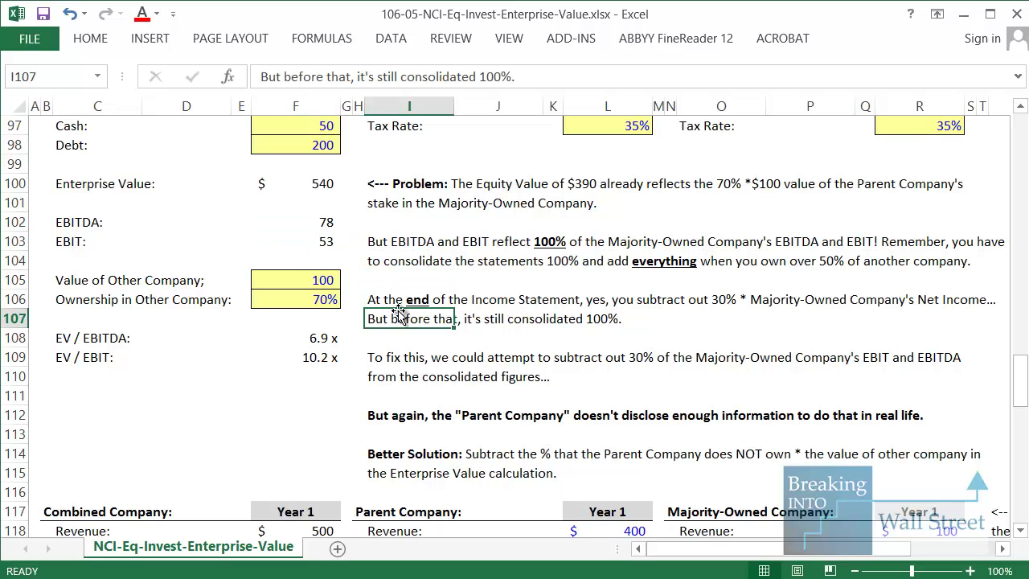
key("shift+space")
key("shift+Up")
scroll(329, 398, "down", 8)
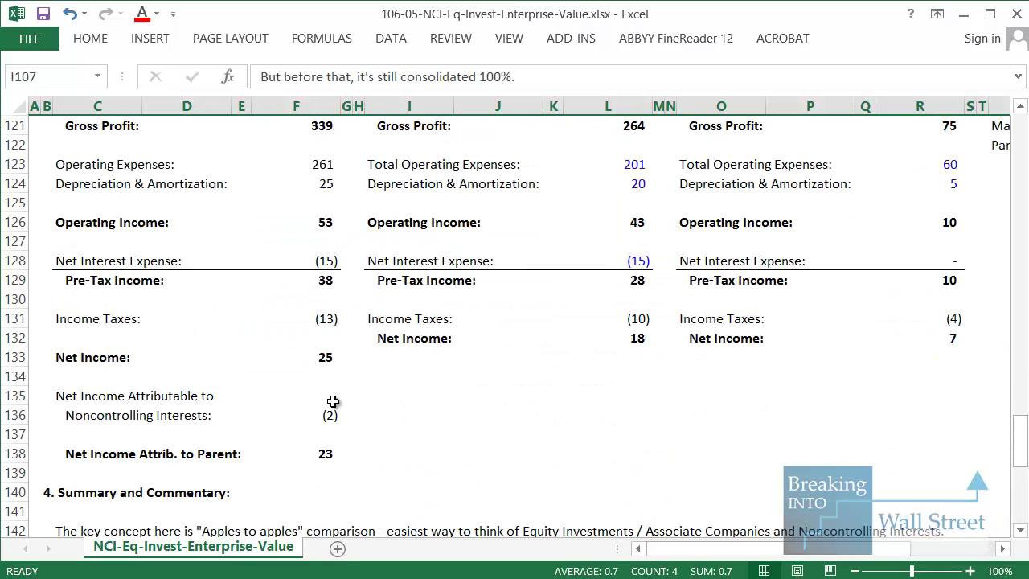
left_click_drag(330, 415, 82, 460)
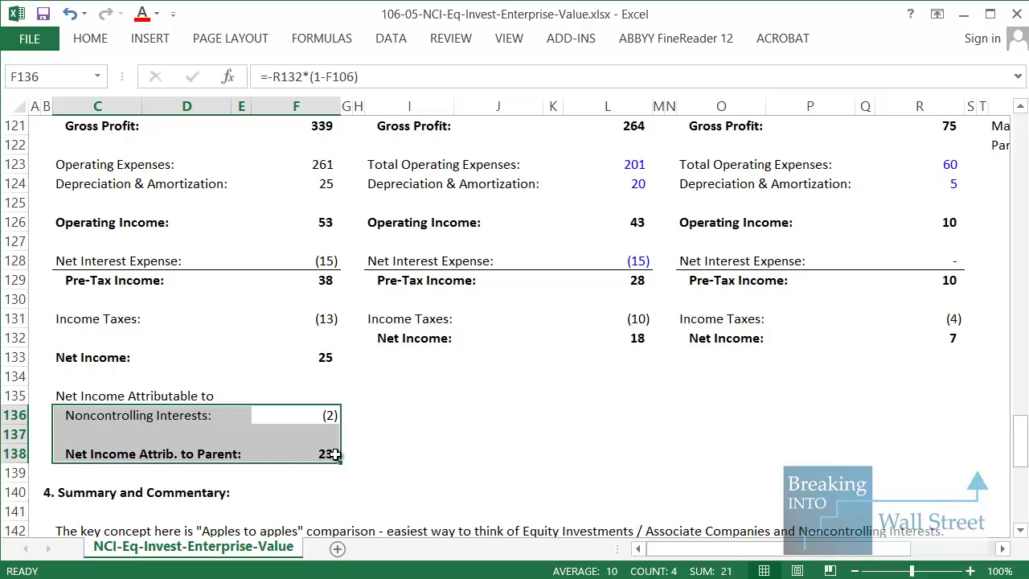
Highlight the Combined Company's income statement from Costs of Goods Sold to Net Income, and then from its header in row 117.
scroll(108, 238, "up", 1)
left_click_drag(67, 157, 295, 406)
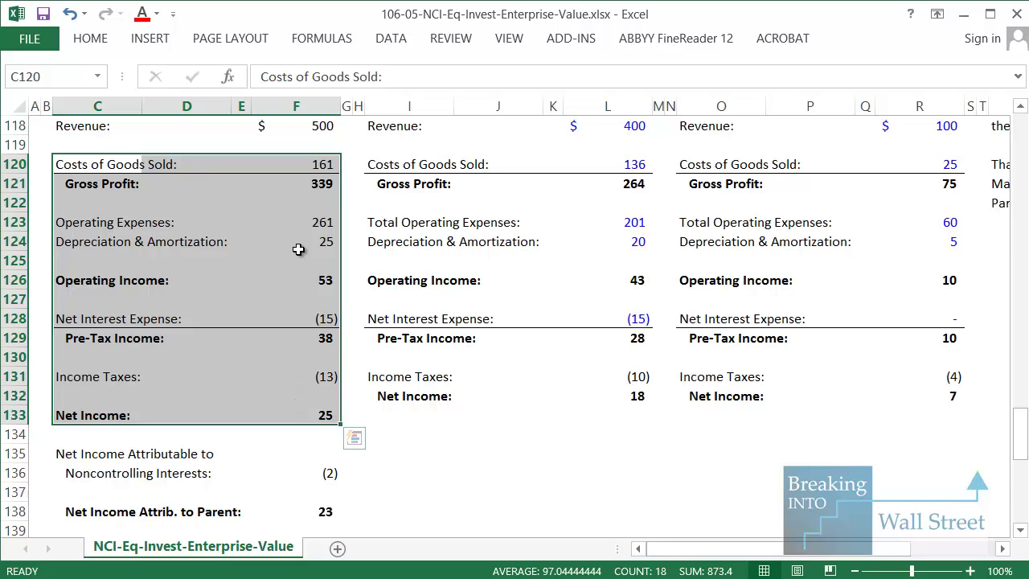
scroll(298, 249, "up", 1)
left_click_drag(53, 168, 319, 466)
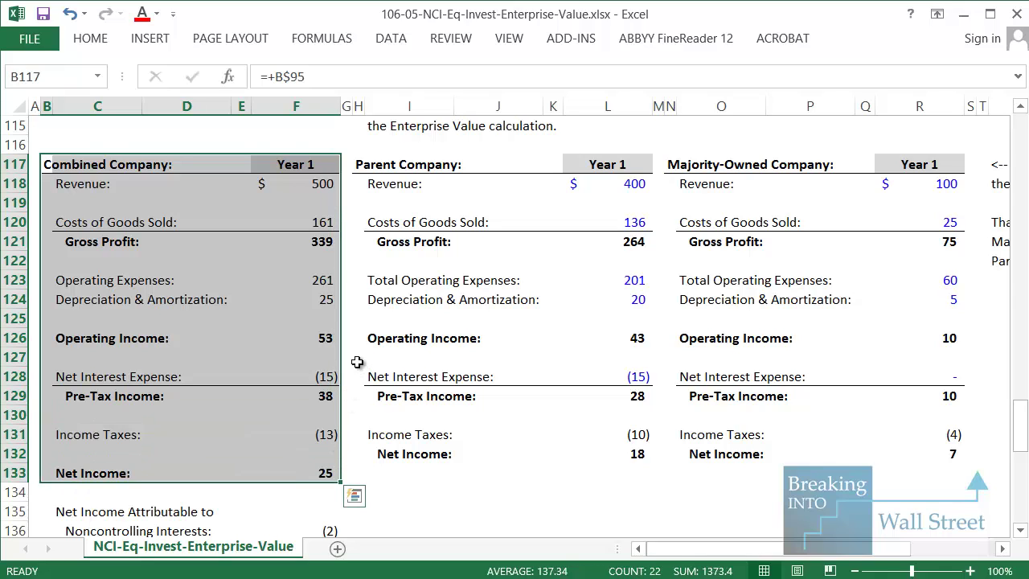
scroll(357, 362, "up", 4)
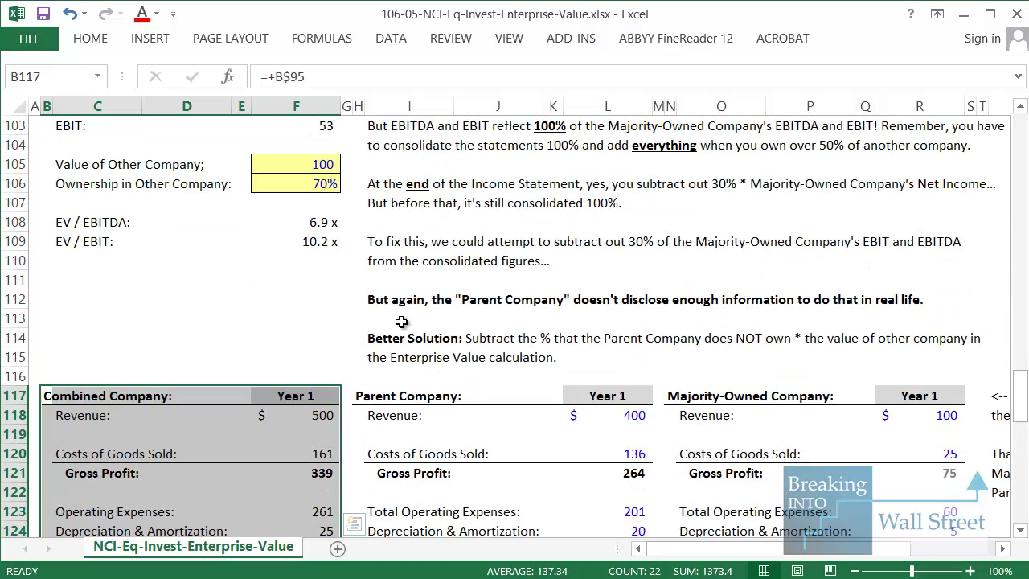
Highlight rows 109 to 110 with the note on subtracting 30% of the Majority-Owned Company's EBIT and EBITDA.
left_click(401, 322)
key("Up")
key("Up")
key("Up")
key("Up")
key("Up")
key("Down")
key("shift+space")
key("shift+Down")
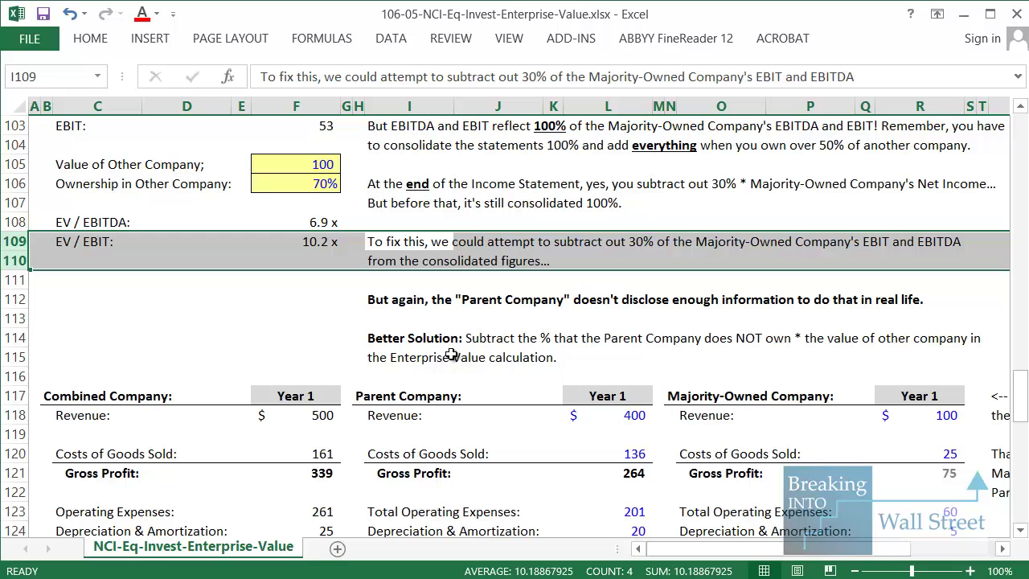
Extend the EBITDA formula in F102 to subtract the unowned share, adding -(1-F106)*( after the existing references.
scroll(418, 306, "up", 1)
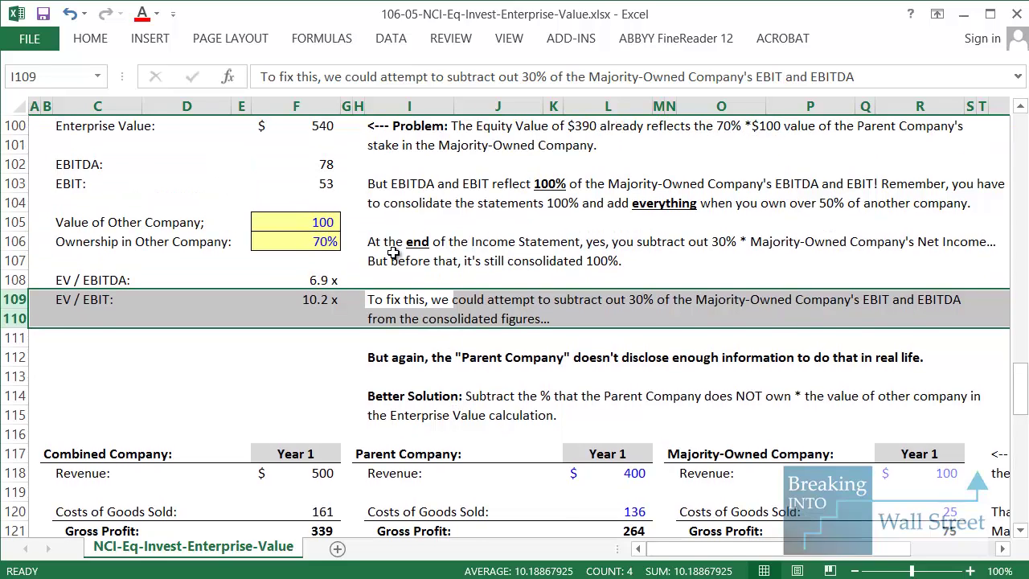
left_click(310, 162)
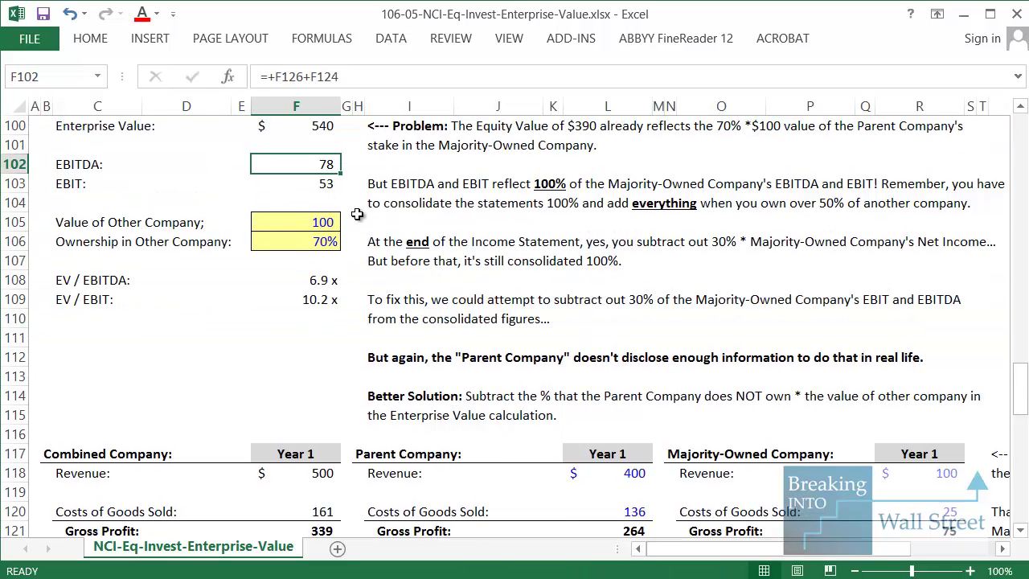
left_click_drag(81, 223, 325, 233)
left_click(322, 165)
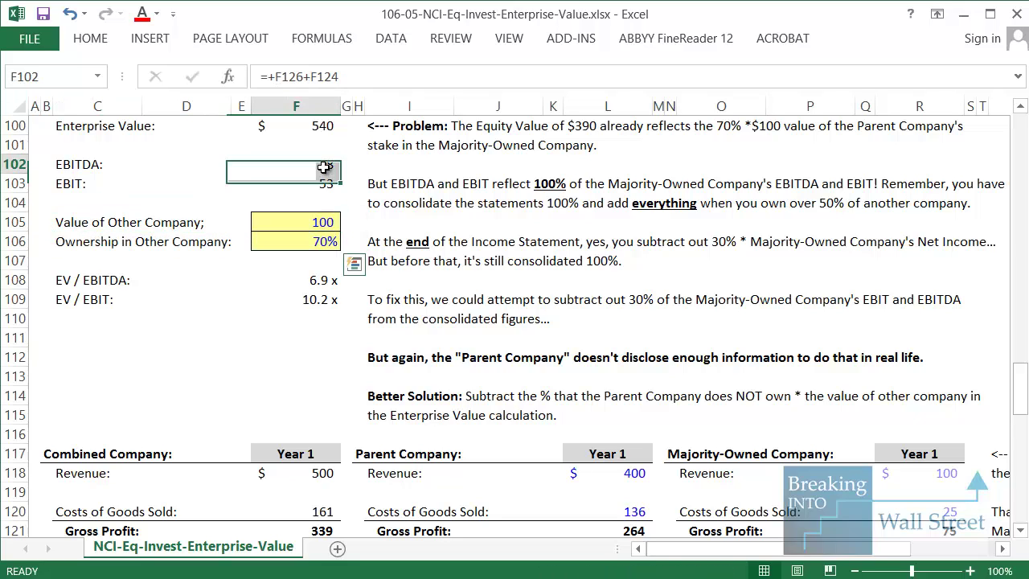
key("F2")
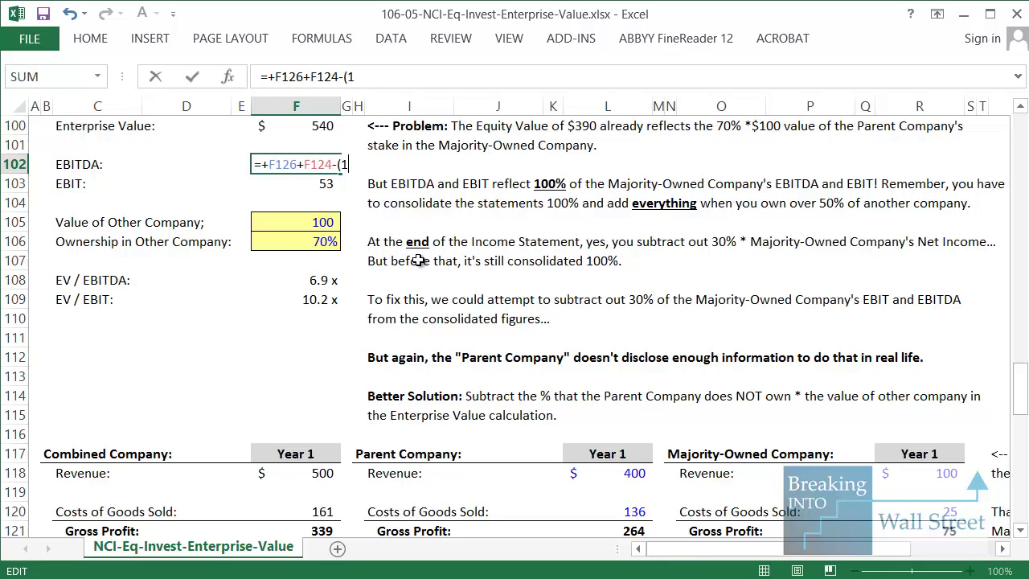
type("-(1-")
key("Down")
key("Down")
key("Down")
key("Down")
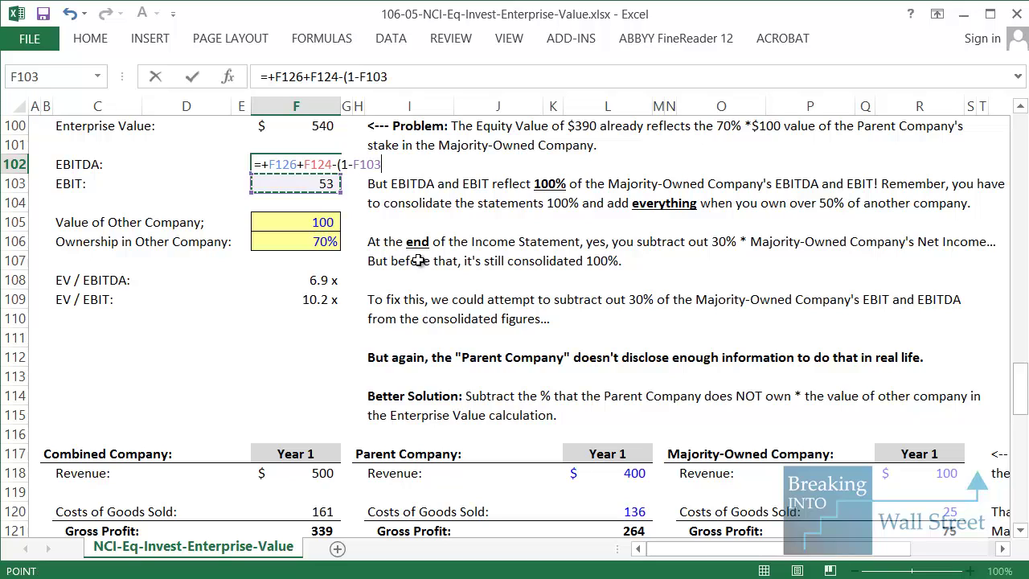
type(")*")
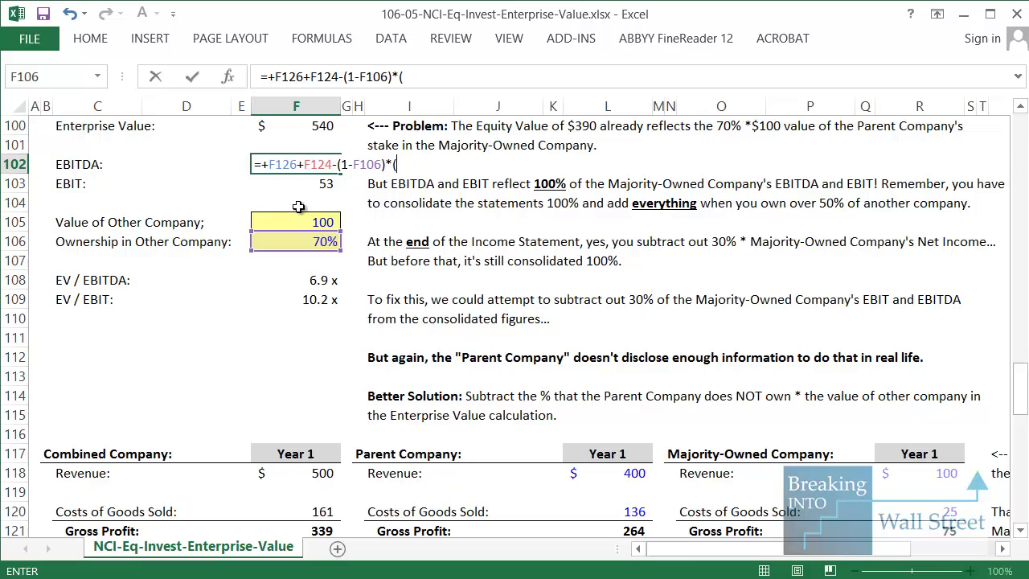
type("(")
Complete the F102 formula with the Majority-Owned Company's Operating Income plus Depreciation & Amortization (R126+R124), box the subtracted term, and commit it.
scroll(728, 390, "down", 2)
scroll(814, 500, "down", 3)
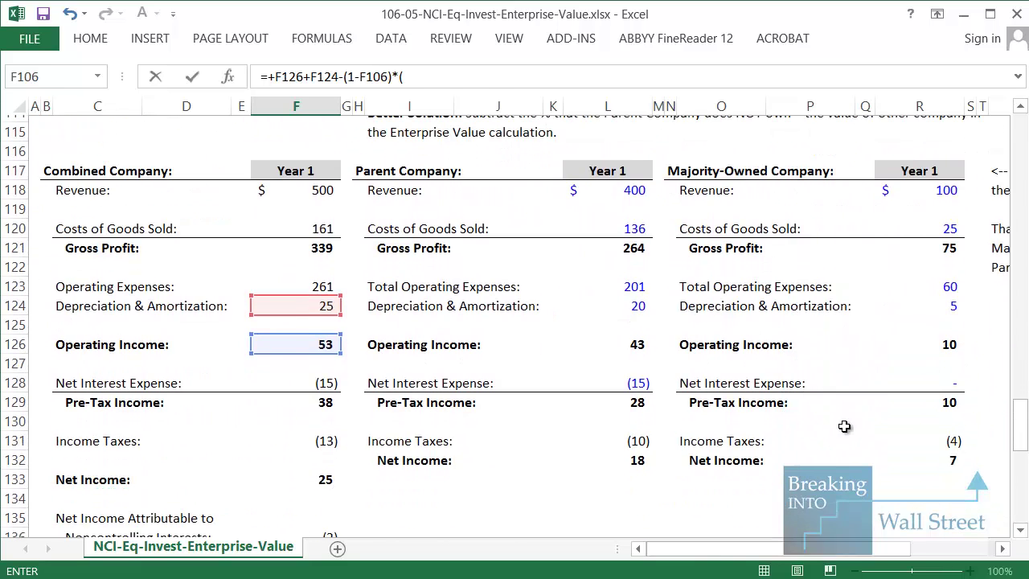
left_click(947, 339)
type("+")
left_click(957, 304)
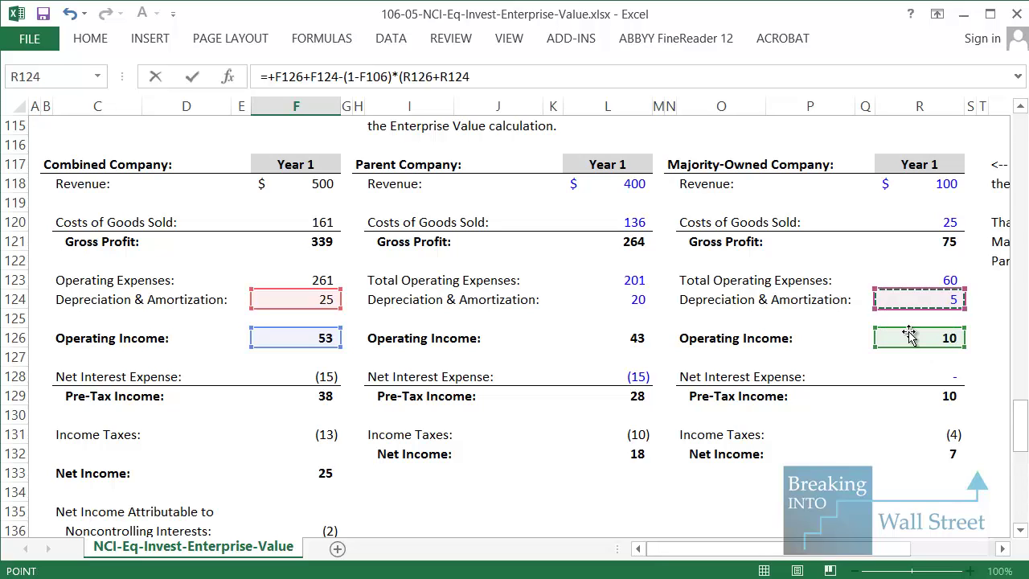
type(")")
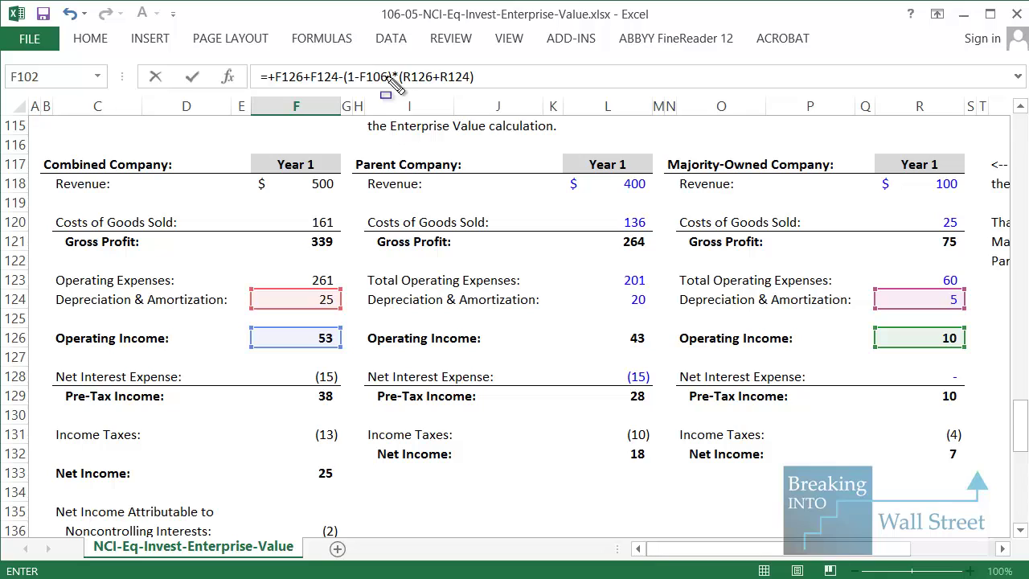
left_click_drag(372, 94, 474, 90)
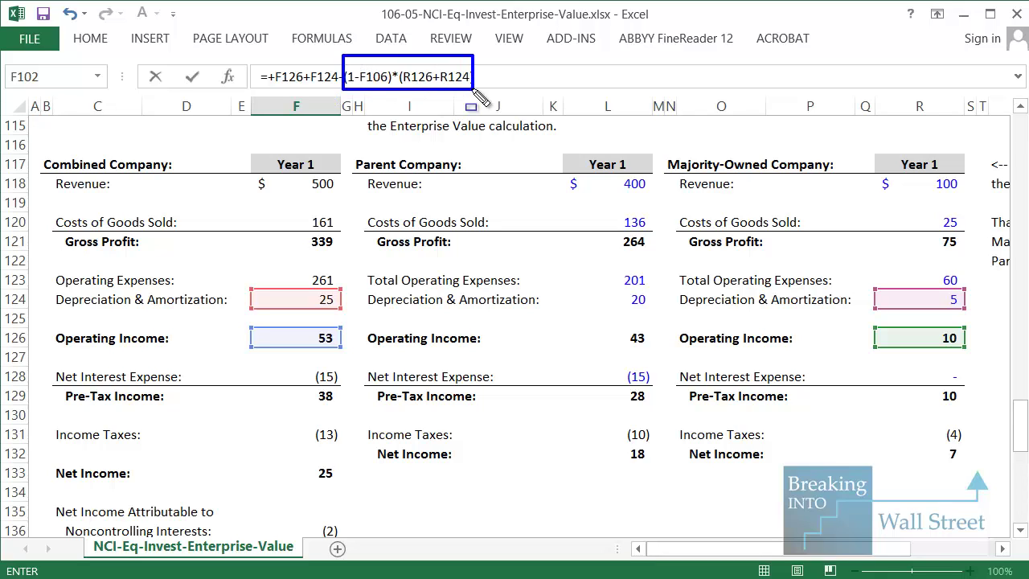
scroll(532, 287, "up", 6)
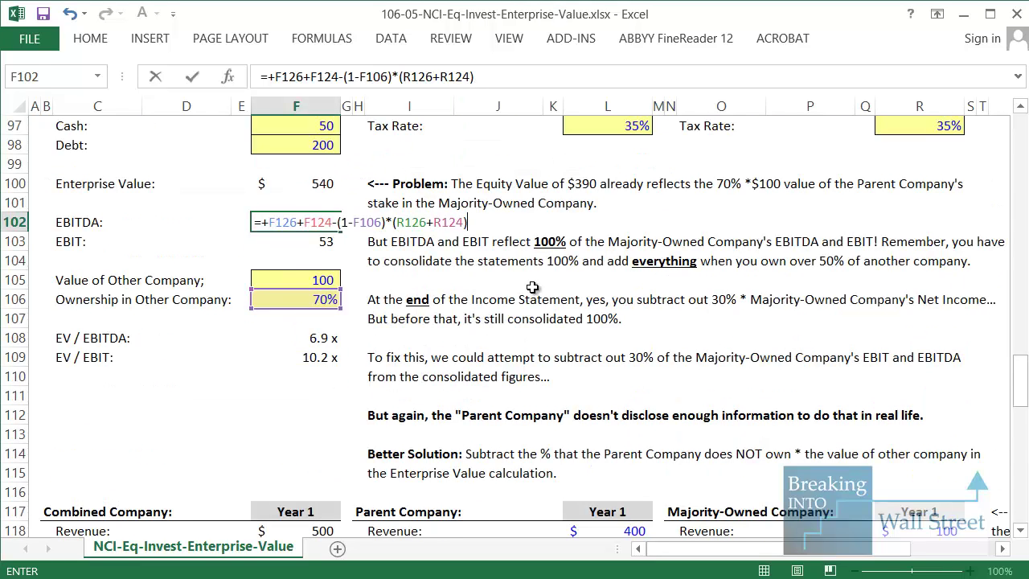
key("ctrl+Return")
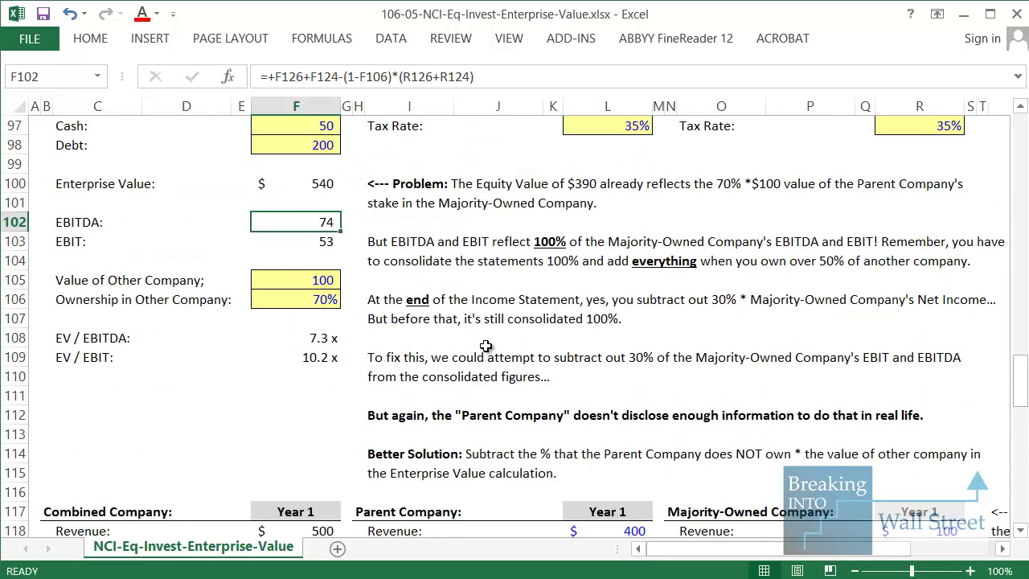
Check the EV / EBITDA multiple in F108 and highlight the row 112 note about the Parent Company's limited disclosure.
left_click(328, 341)
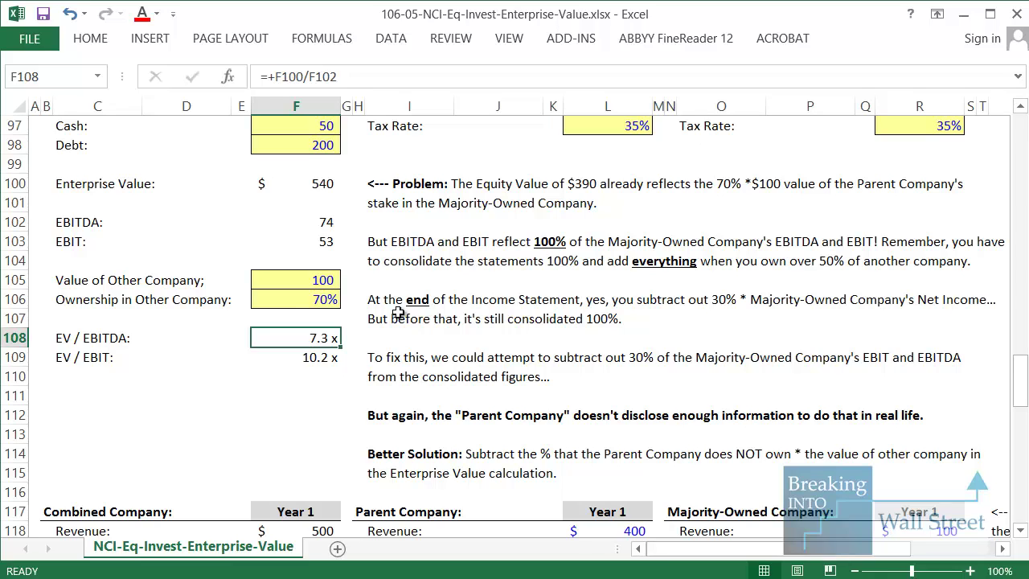
left_click_drag(387, 414, 939, 415)
scroll(931, 415, "down", 1)
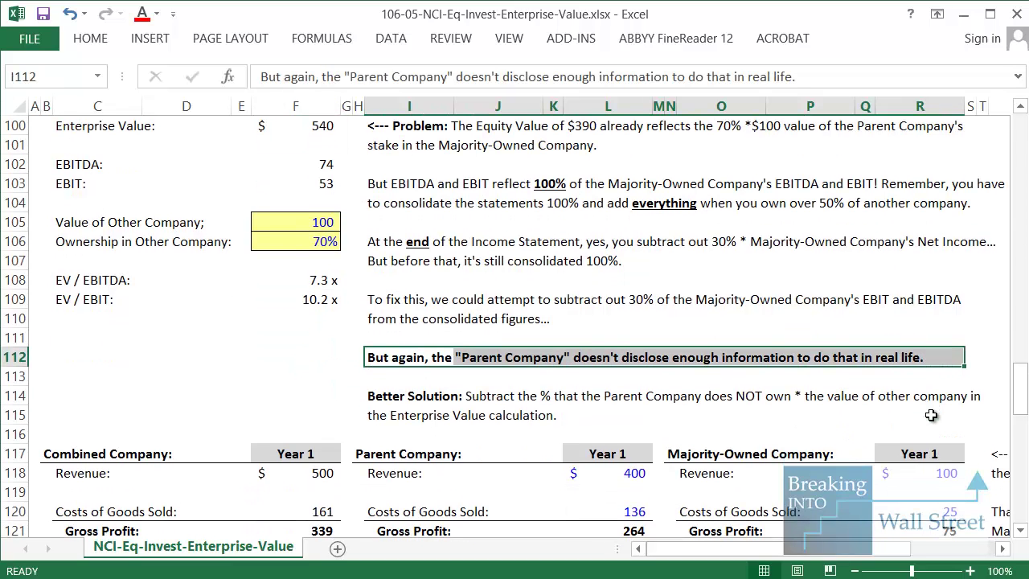
scroll(931, 415, "down", 1)
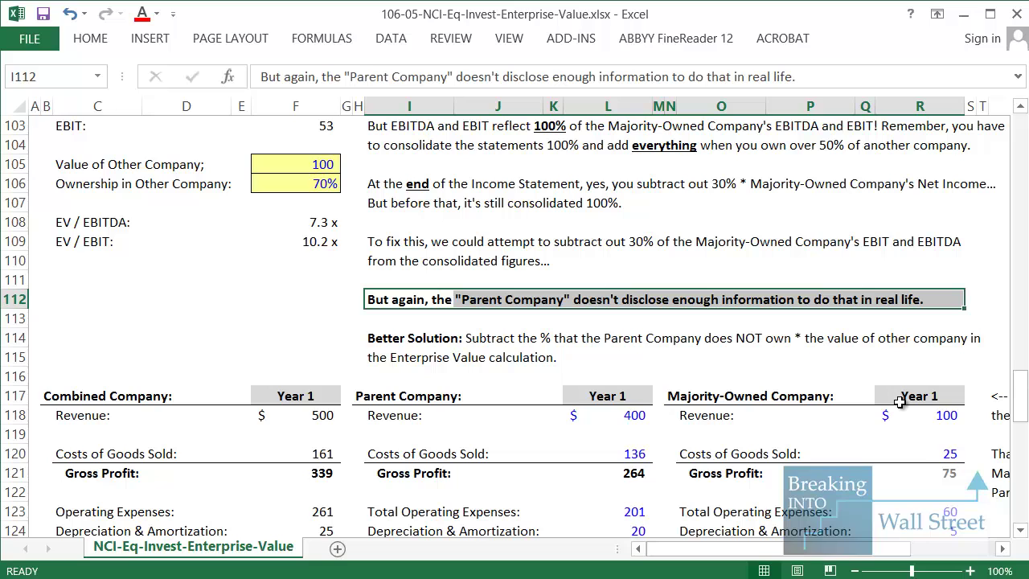
Examine the Parent and Majority-Owned Company income statements together with the real-life disclosure notes beside them.
scroll(887, 390, "down", 3)
left_click_drag(787, 555, 872, 555)
scroll(69, 171, "down", 1)
left_click_drag(68, 171, 616, 470)
left_click(841, 447)
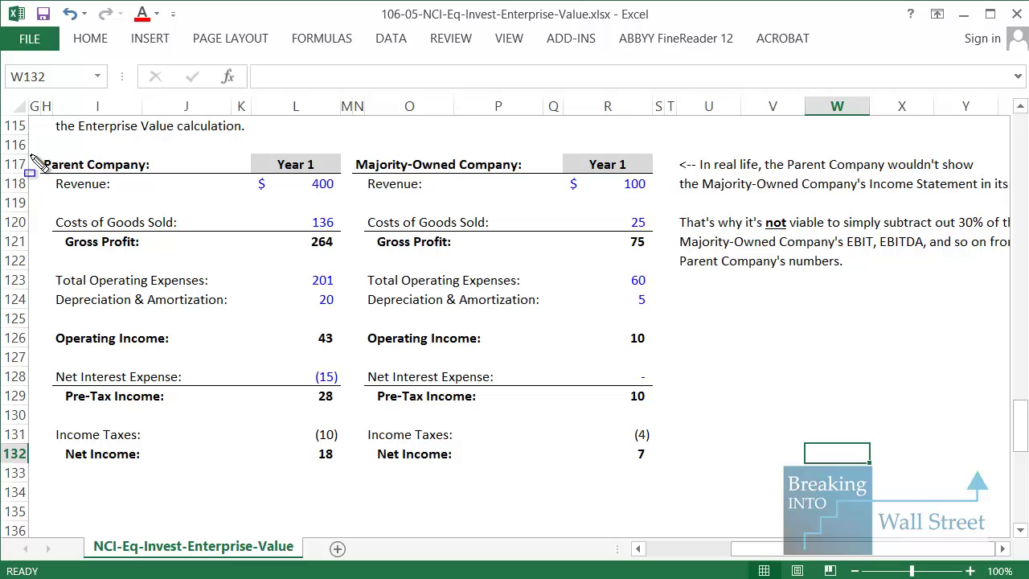
Box the Combined Company's income statement with the drawing pen, and clear the annotation.
left_click(689, 549)
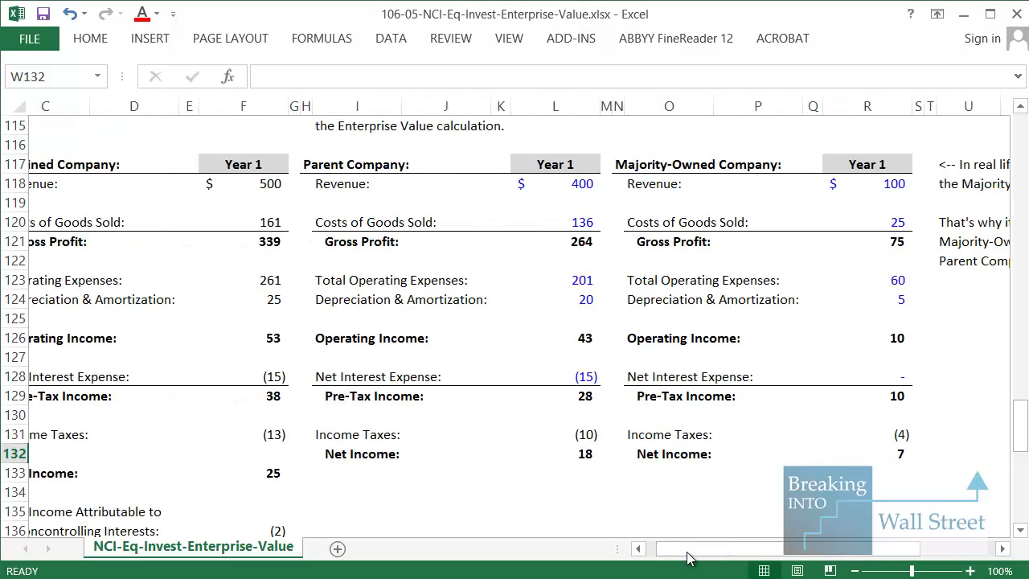
left_click_drag(40, 151, 355, 549)
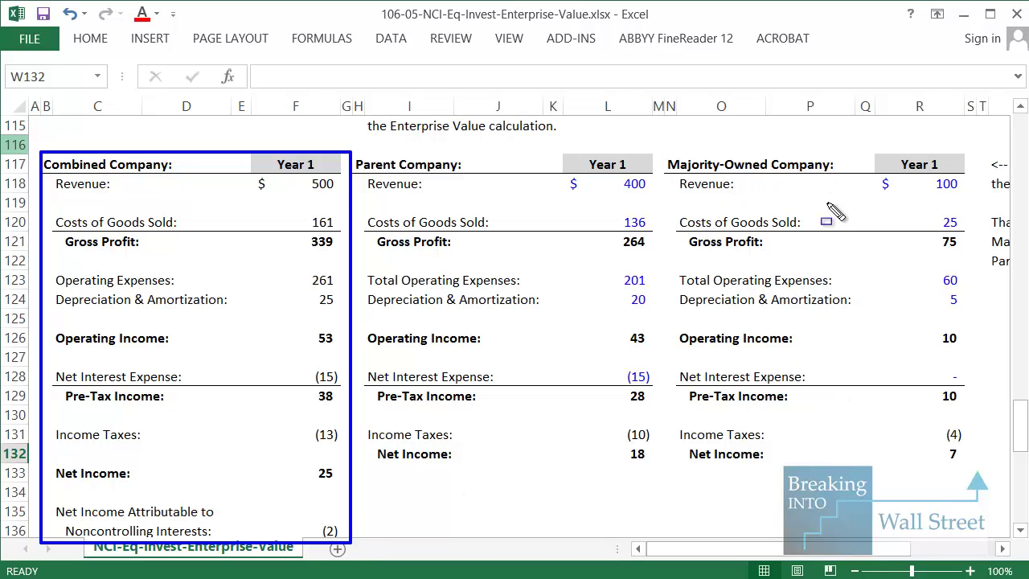
key("Escape")
Highlight the Majority-Owned Company's income statement and the real-life disclosure notes in U117:AA122.
left_click_drag(788, 555, 881, 555)
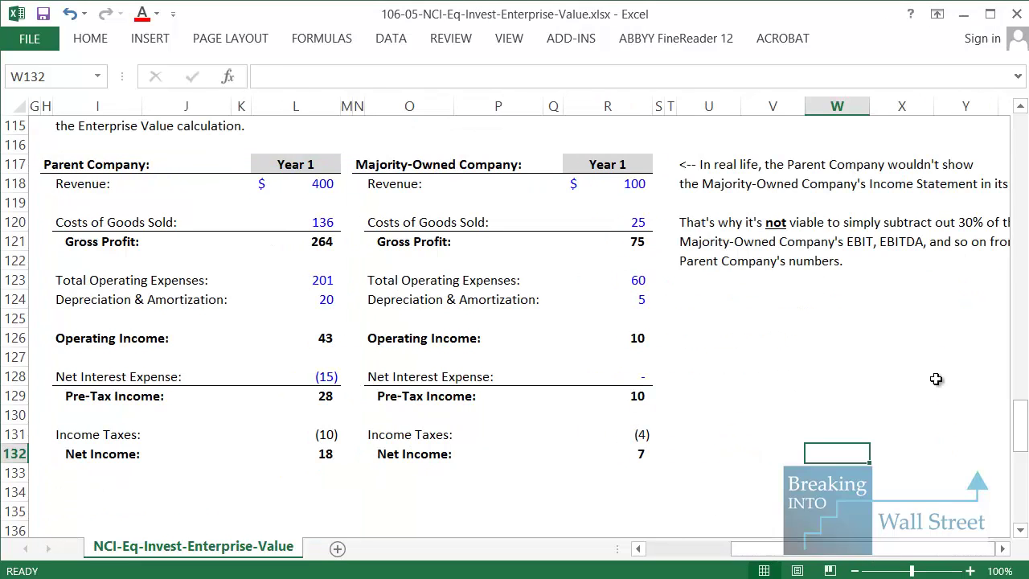
left_click_drag(915, 274, 829, 280)
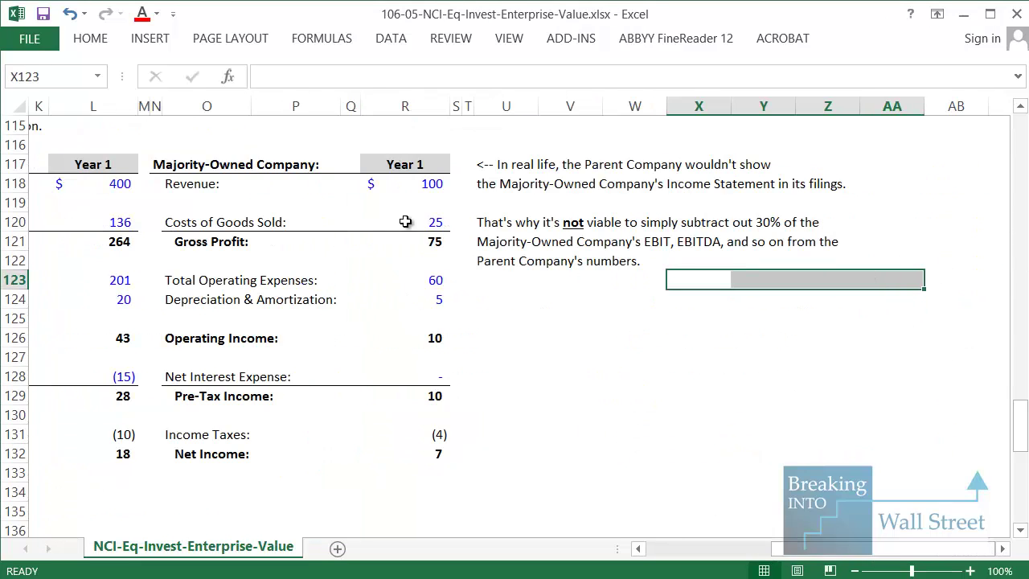
left_click(160, 165)
left_click_drag(222, 208, 450, 454)
left_click(501, 241)
left_click_drag(489, 162, 873, 259)
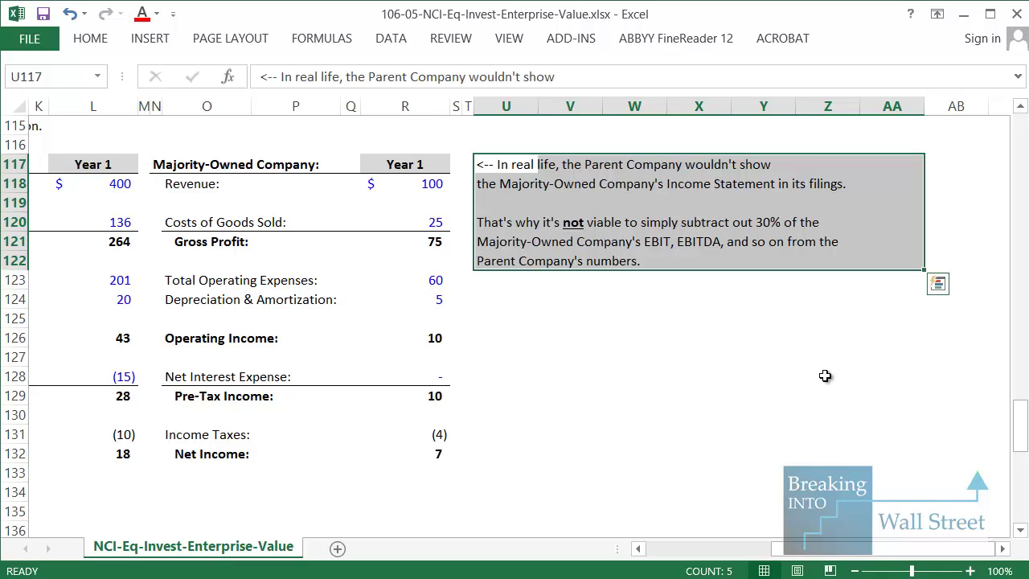
left_click_drag(152, 163, 422, 454)
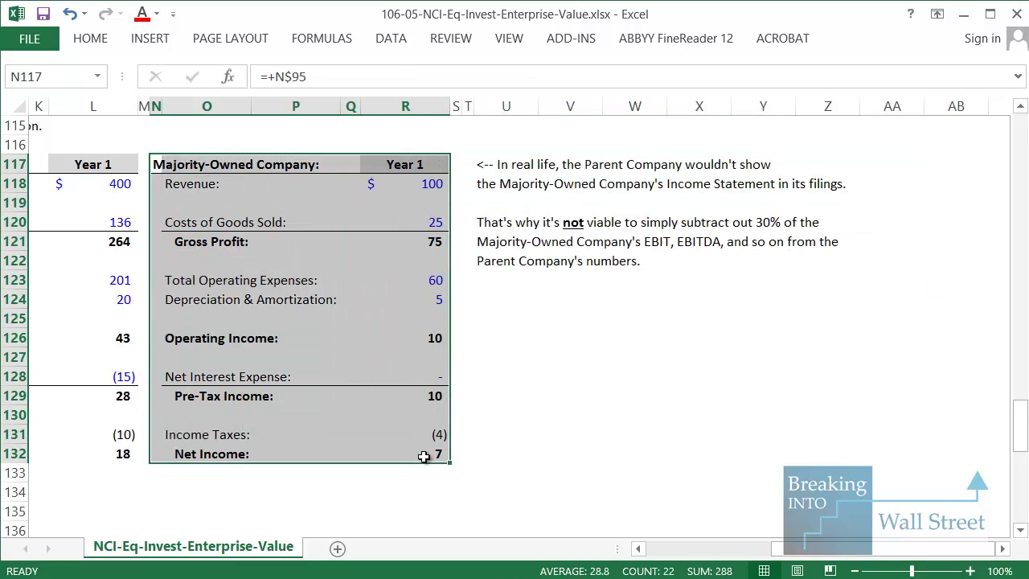
Compare the Net Income Attributable to Noncontrolling Interests line with the Majority-Owned Company's Net Income in row 132.
left_click_drag(877, 553, 525, 509)
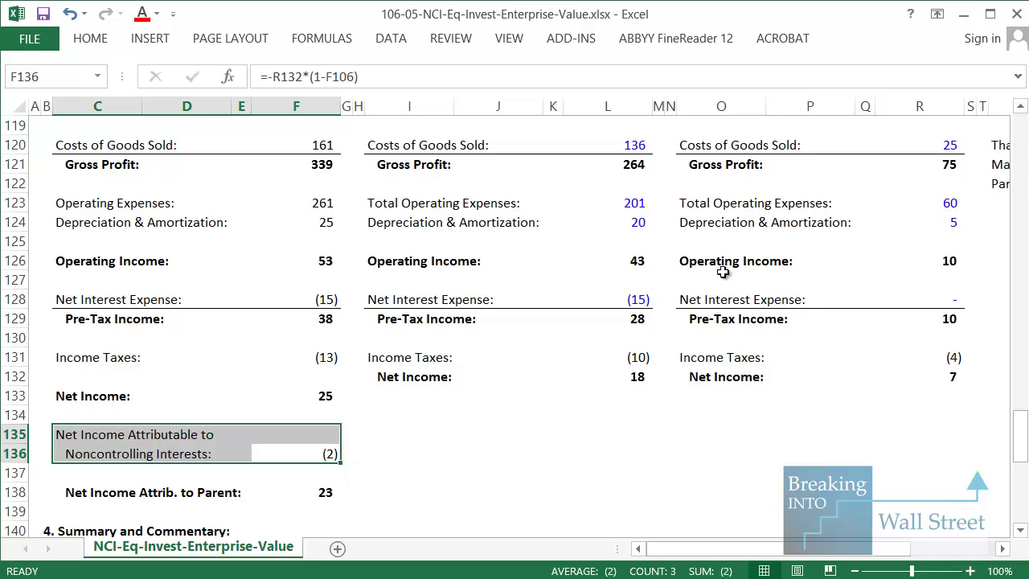
scroll(735, 429, "up", 1)
left_click_drag(735, 432, 686, 331)
left_click_drag(689, 433, 953, 435)
scroll(467, 375, "up", 4)
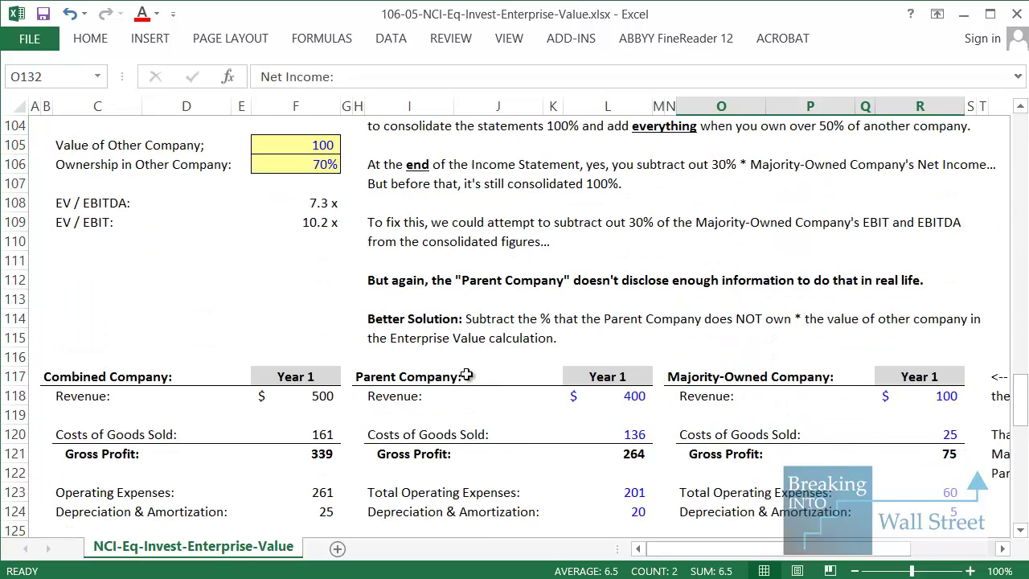
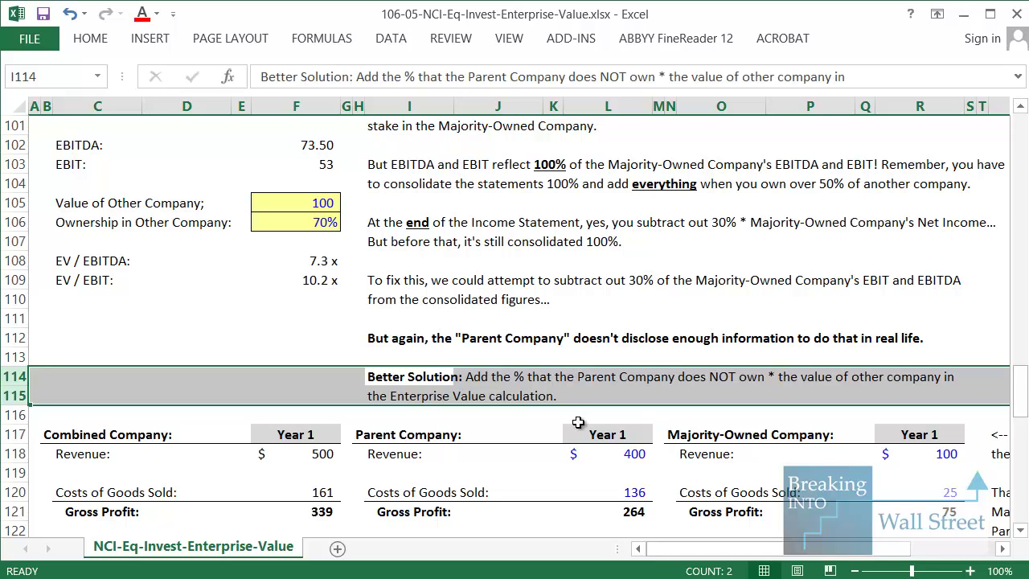
Remove the subtracted ownership term from the EBITDA formula in F102, leaving =+F126+F124.
left_click(316, 146)
key("F2")
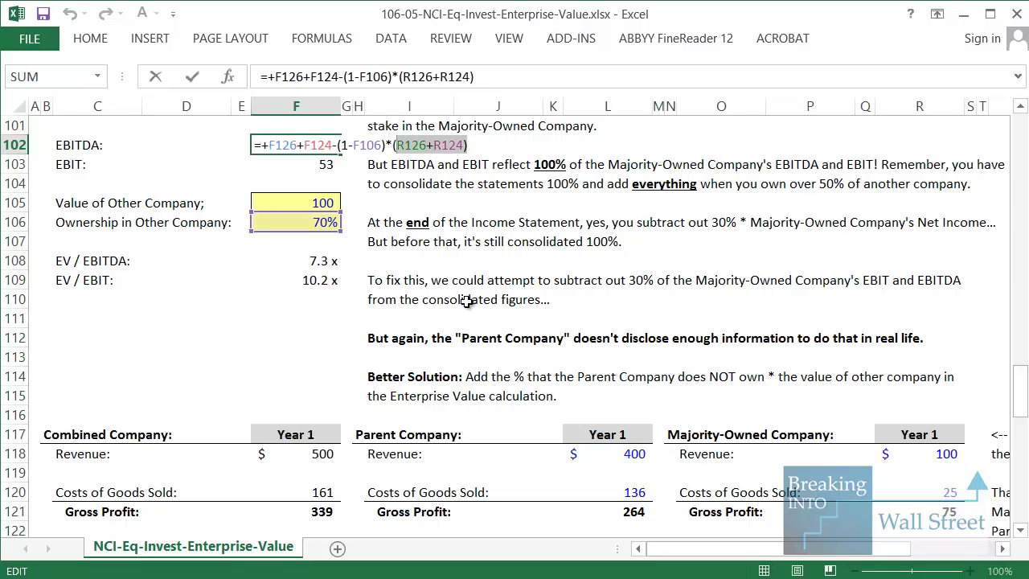
scroll(466, 301, "up", 2)
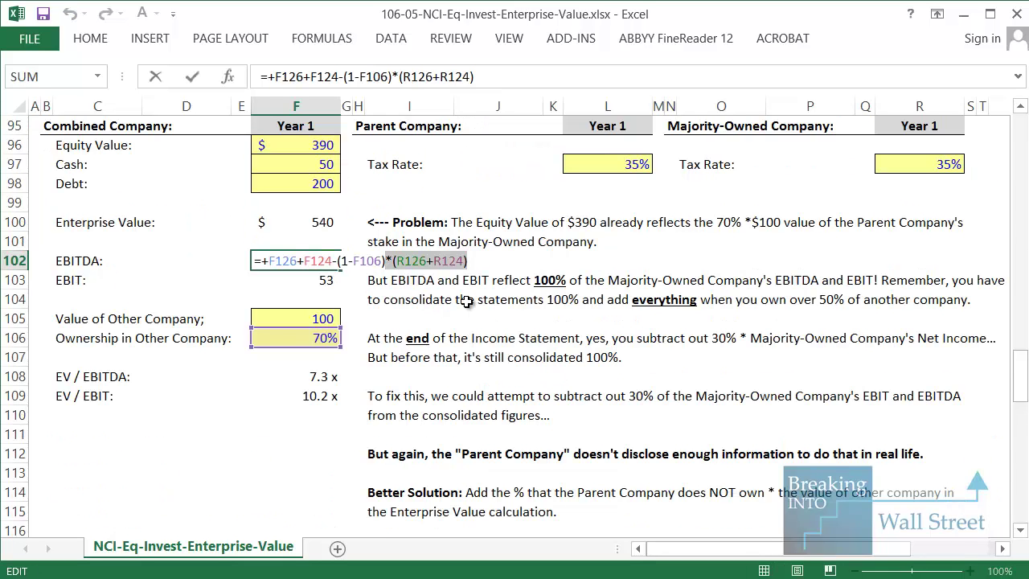
key("shift+Left")
key("shift+Left")
key("shift+Left")
key("shift+Left")
key("shift+Left")
key("shift+Left")
key("shift+Left")
key("shift+Left")
key("BackSpace")
key("BackSpace")
key("Return")
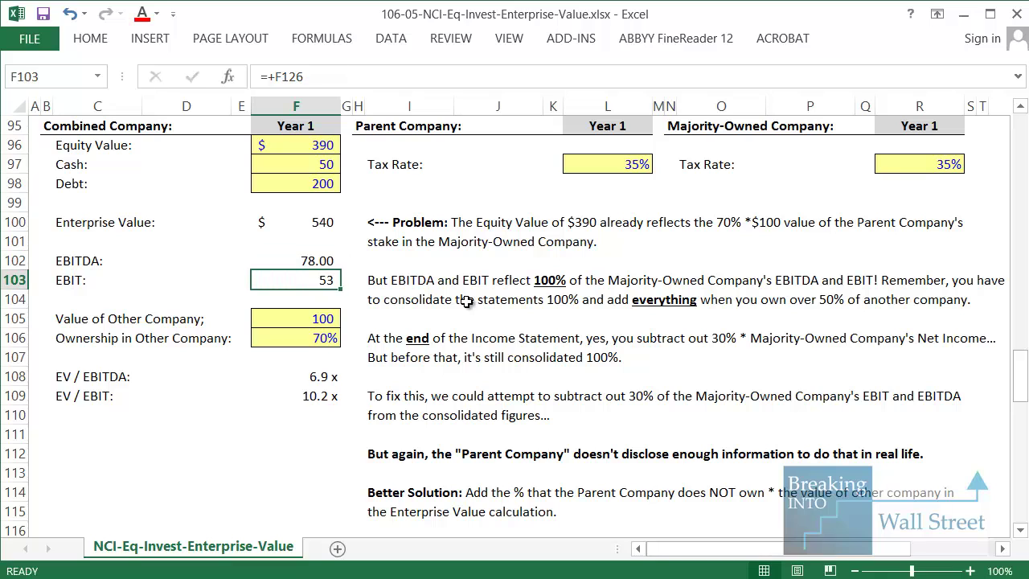
Copy the EBIT cell F103 and paste only its formatting onto the EBITDA cell F102.
key("ctrl+c")
key("Up")
key("ctrl+alt+v")
key("Return")
Insert a blank row above the Enterprise Value line at row 100.
key("Up")
key("Up")
key("Up")
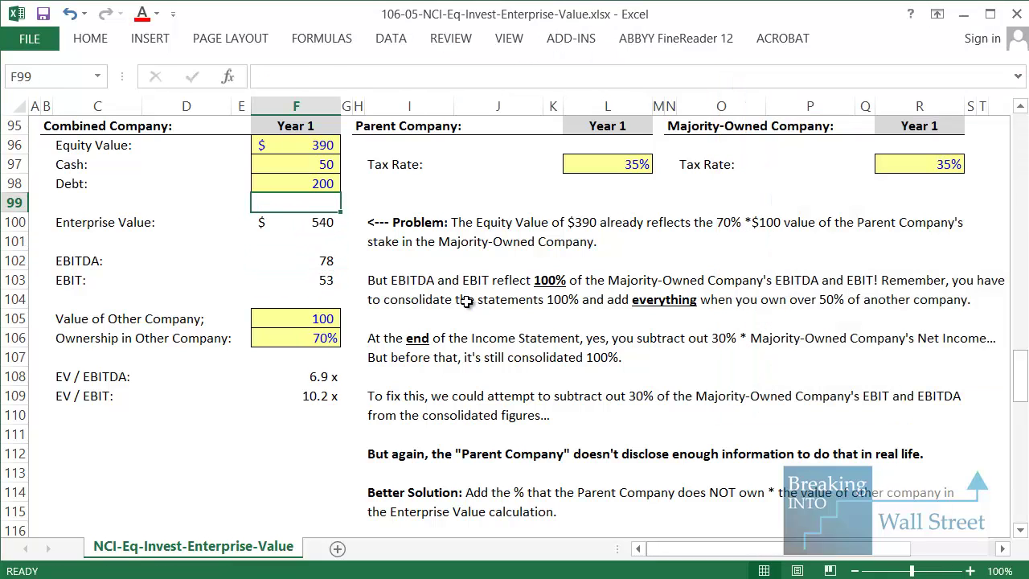
key("Down")
key("shift+space")
key("ctrl+shift+plus")
Label C99, directly below Debt, as "Noncontrolling Interests:".
key("Up")
key("Up")
key("Left")
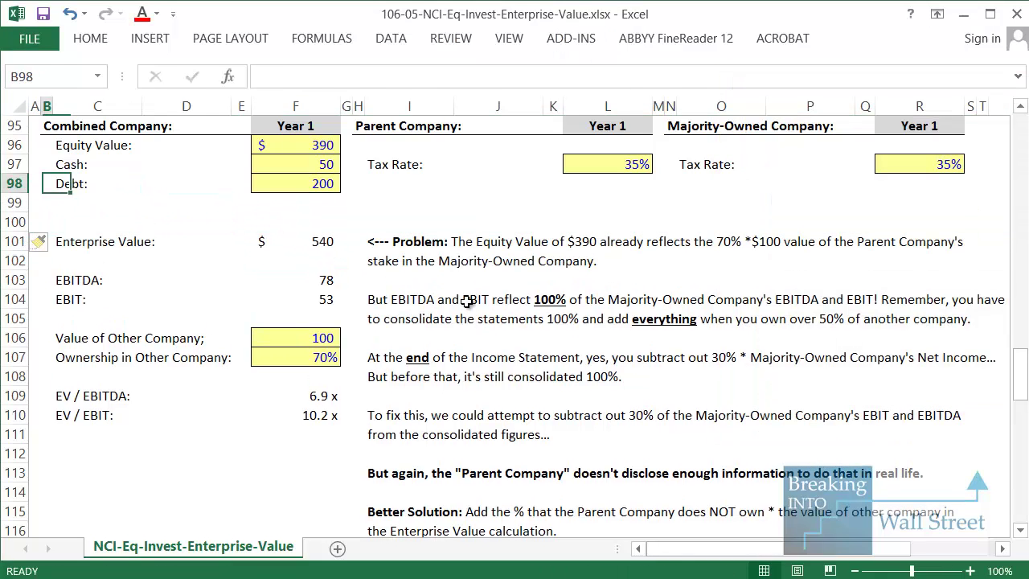
key("Down")
key("Right")
type("Noncontroll")
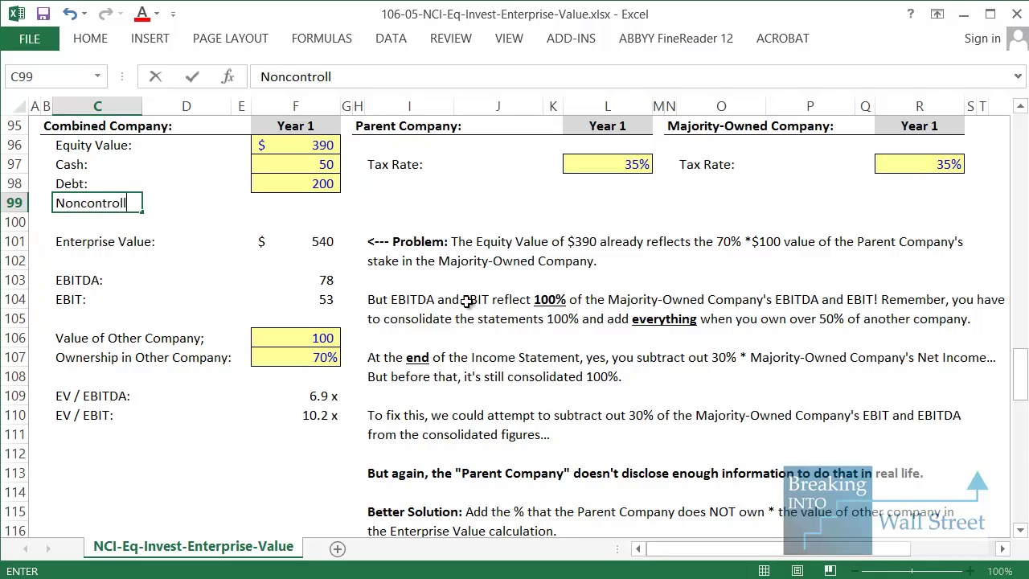
type("ing Interests:")
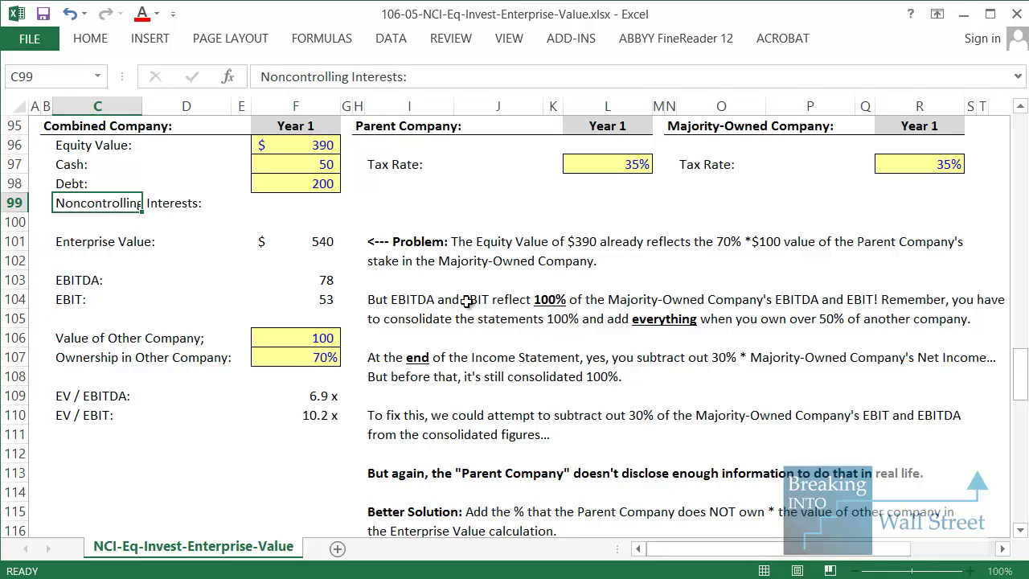
Enter =+F106*(1-F107) in F99 to calculate noncontrolling interests from the other company's value and the unowned percentage.
key("Right")
key("Right")
key("Right")
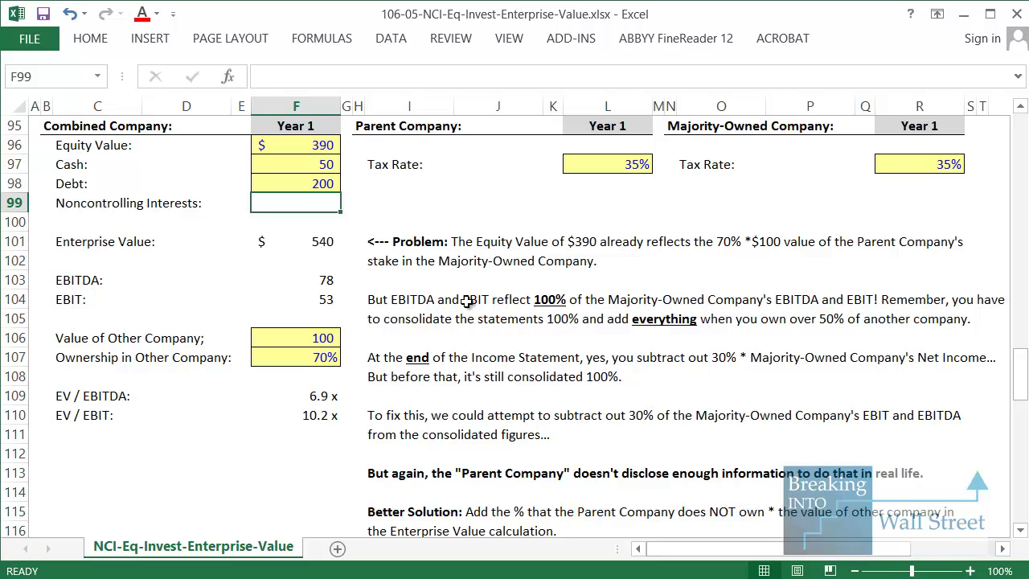
type("=")
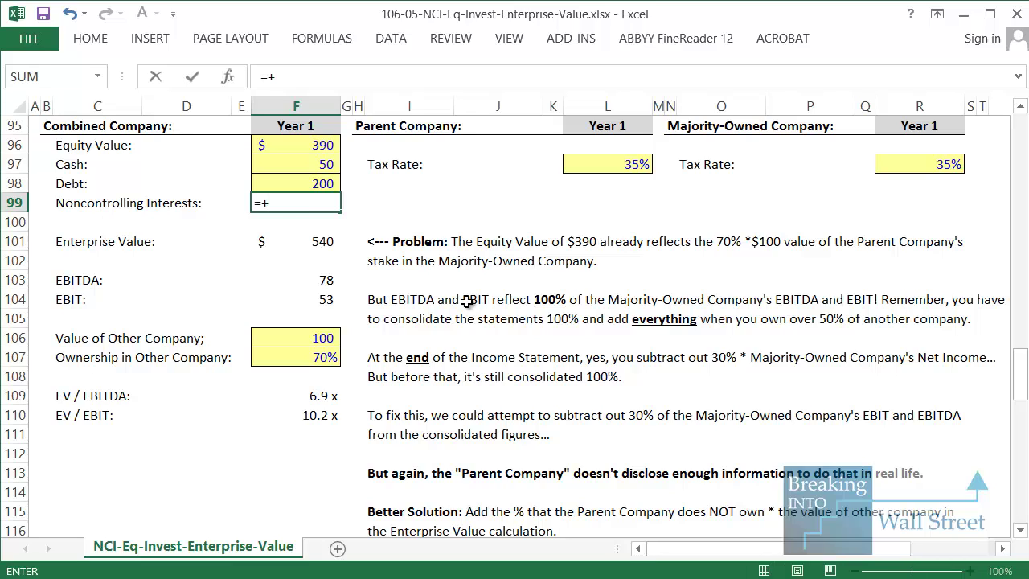
type("+")
key("Down")
key("Down")
key("Down")
key("Down")
key("Down")
key("Down")
key("Down")
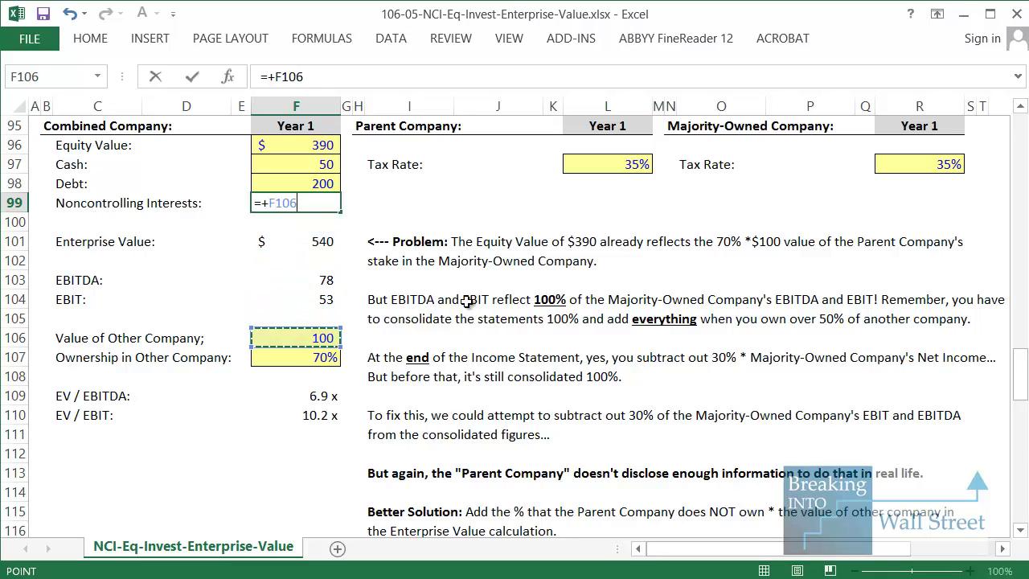
type("(")
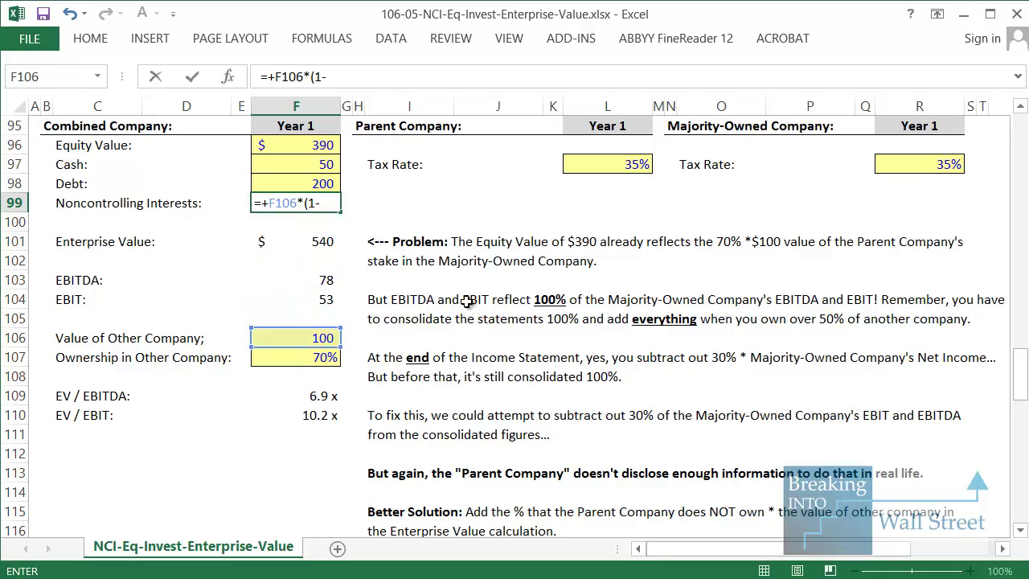
type("1-")
left_click(335, 359)
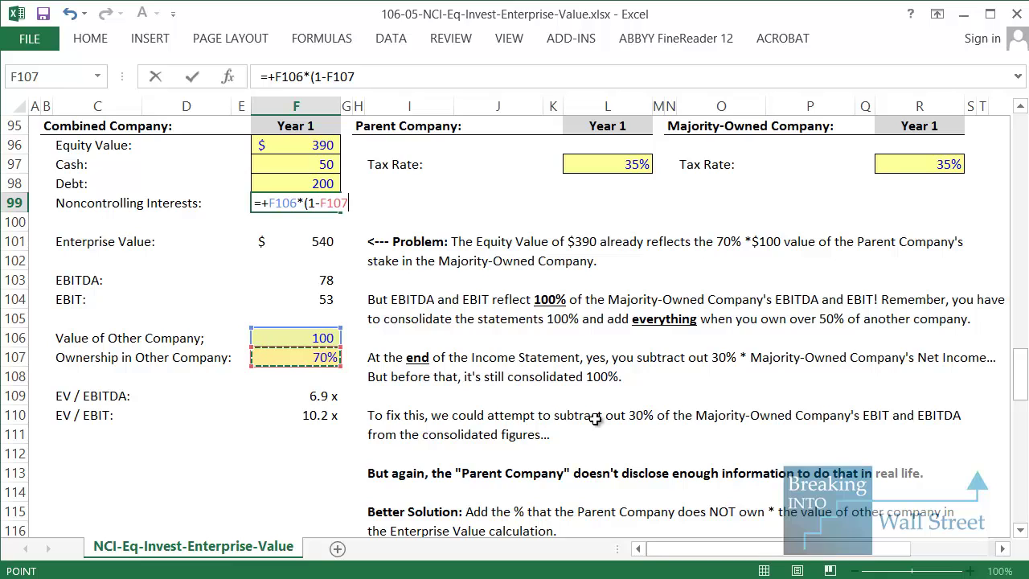
type(")")
key("ctrl+Return")
Copy the EBITDA cell F103 and paste only its formats onto the Noncontrolling Interests cell F99.
key("Down")
key("Down")
key("Down")
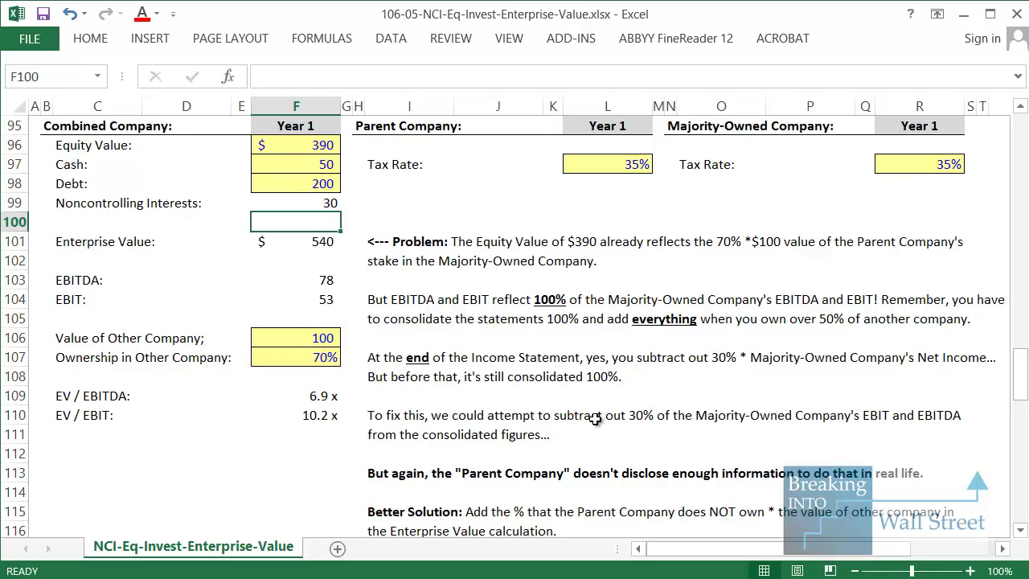
key("Down")
key("ctrl+c")
key("Up")
key("Up")
key("Up")
key("Up")
key("ctrl+alt+v")
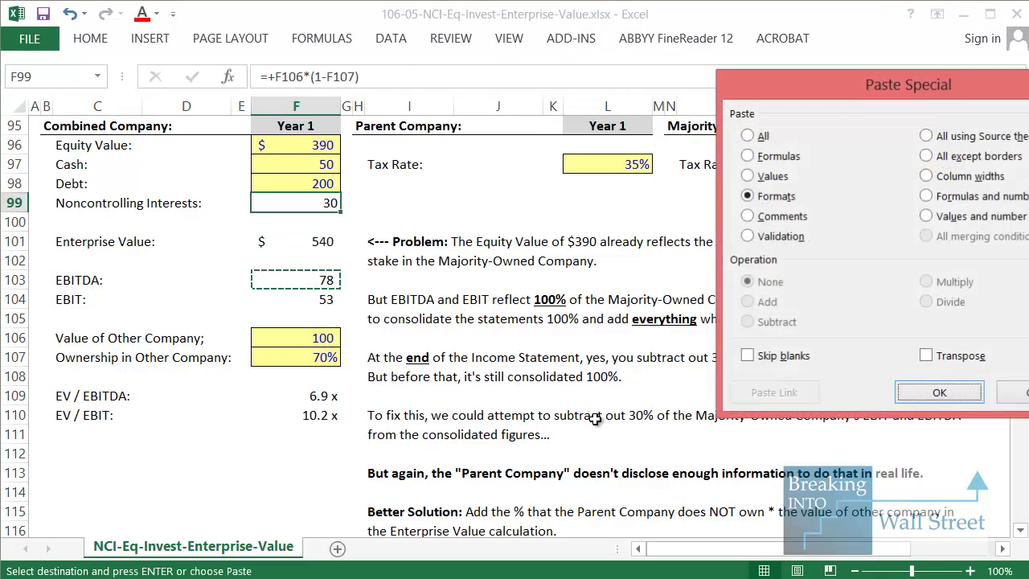
key("Escape")
Add the Noncontrolling Interests cell F99 to the Enterprise Value formula in F101, making it =+F96-F97+F98+F99.
key("Down")
key("Down")
key("F2")
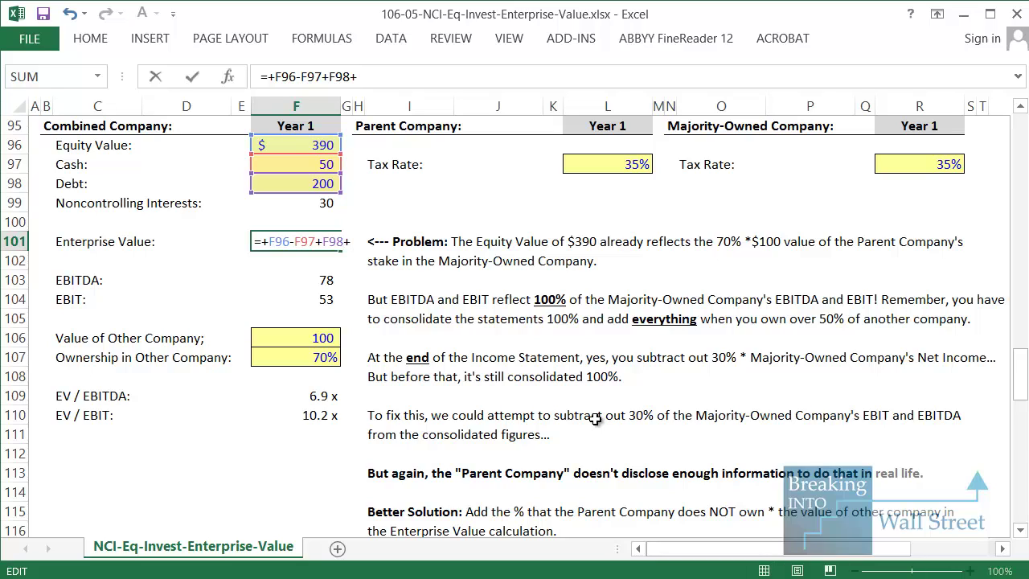
type("+")
key("Up")
key("Up")
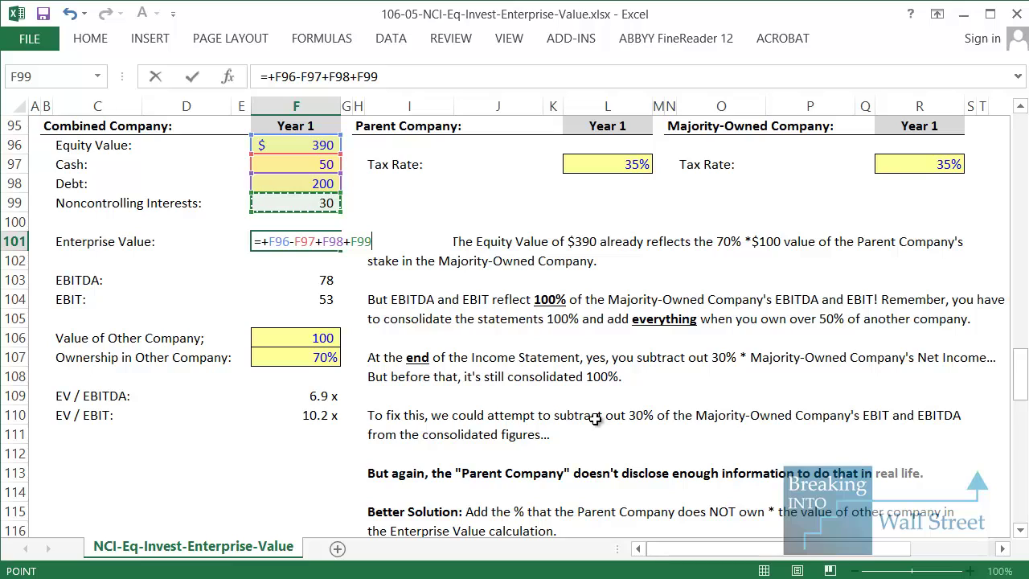
key("ctrl+Return")
Review the updated Enterprise Value in row 101 and highlight the Combined Company's Equity Value in row 96.
key("Down")
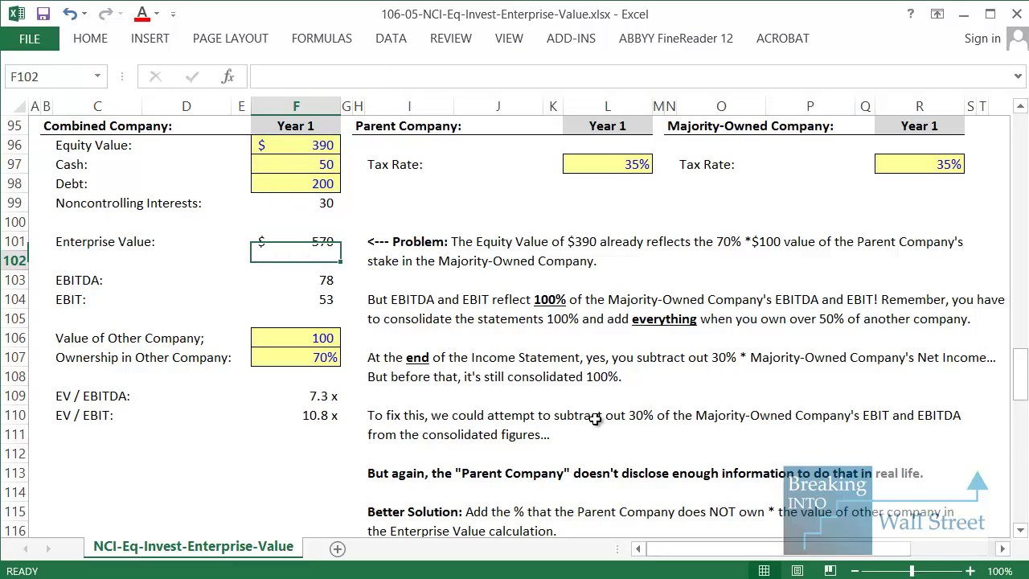
key("Up")
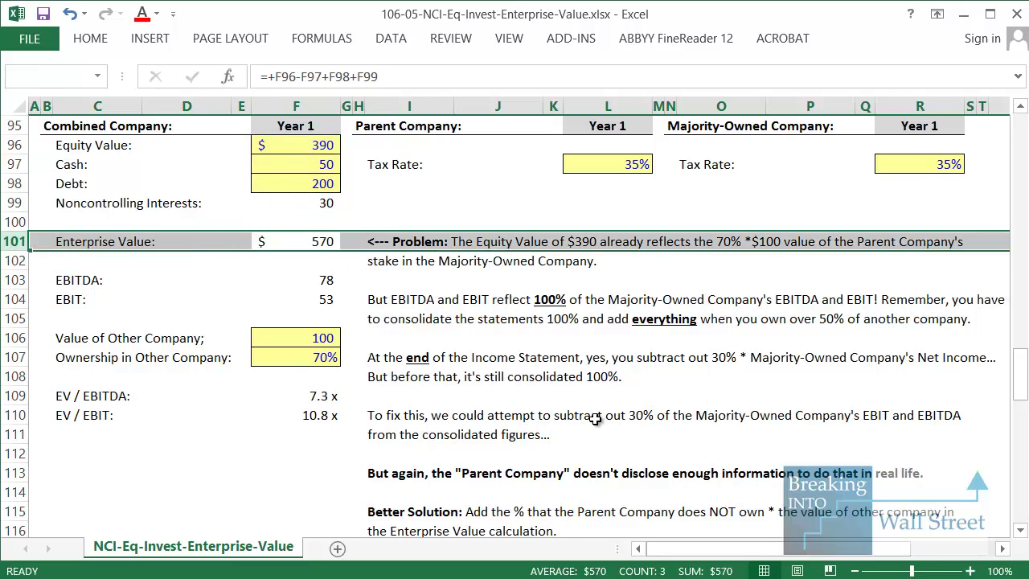
key("Down")
key("Up")
key("Up")
key("Up")
key("Up")
key("Up")
key("Up")
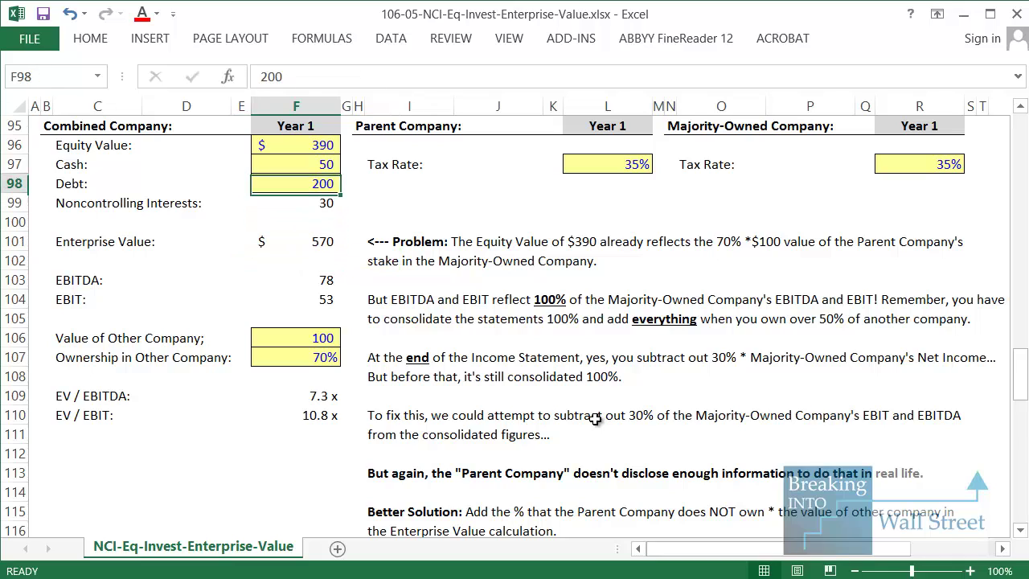
key("shift+Left")
key("shift+Left")
key("shift+Left")
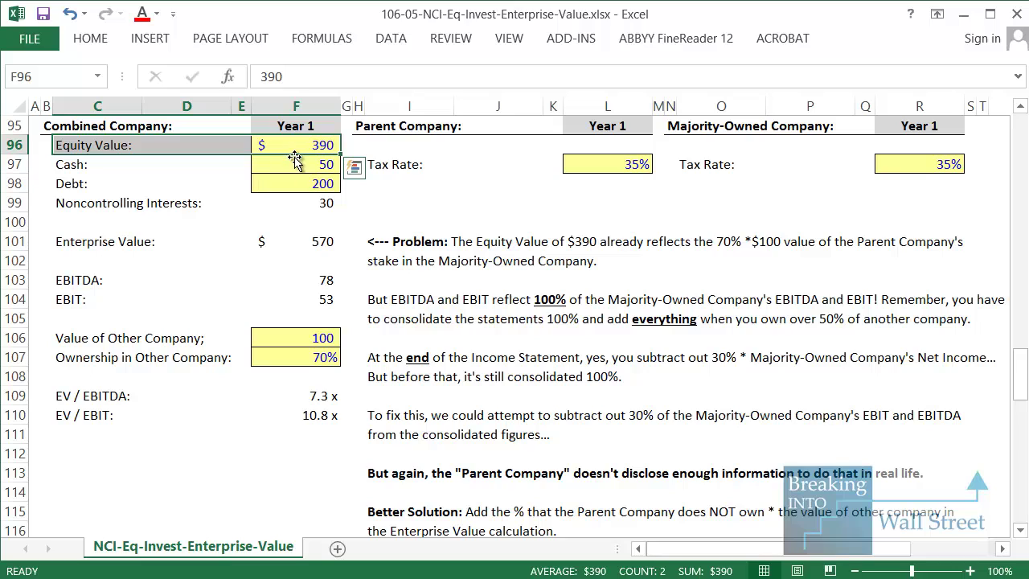
Highlight the Value of Other Company and Ownership inputs, comparing them with Equity Value and Enterprise Value.
left_click_drag(333, 341, 99, 358)
left_click_drag(329, 138, 90, 149)
left_click(303, 337)
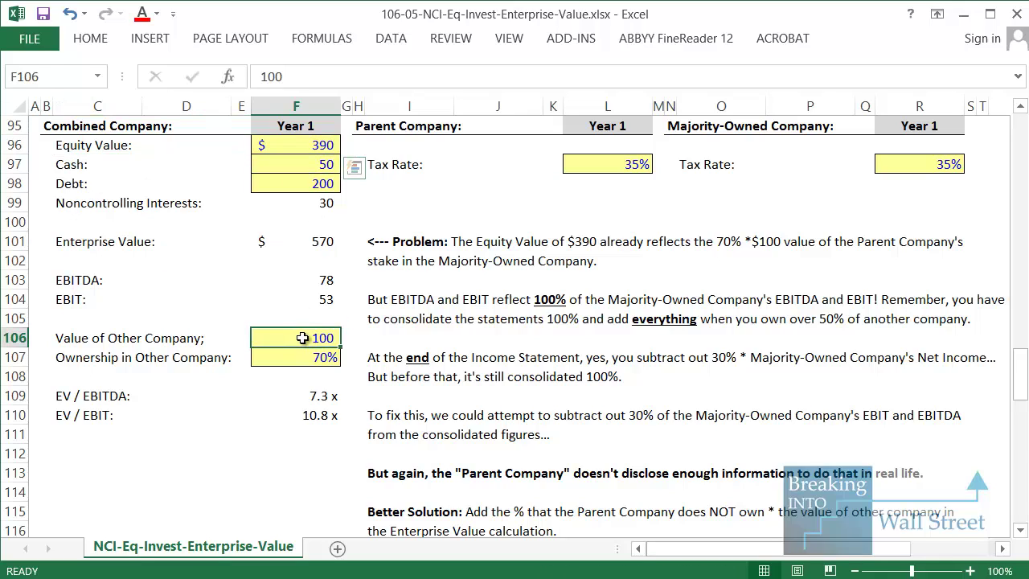
left_click_drag(302, 337, 64, 338)
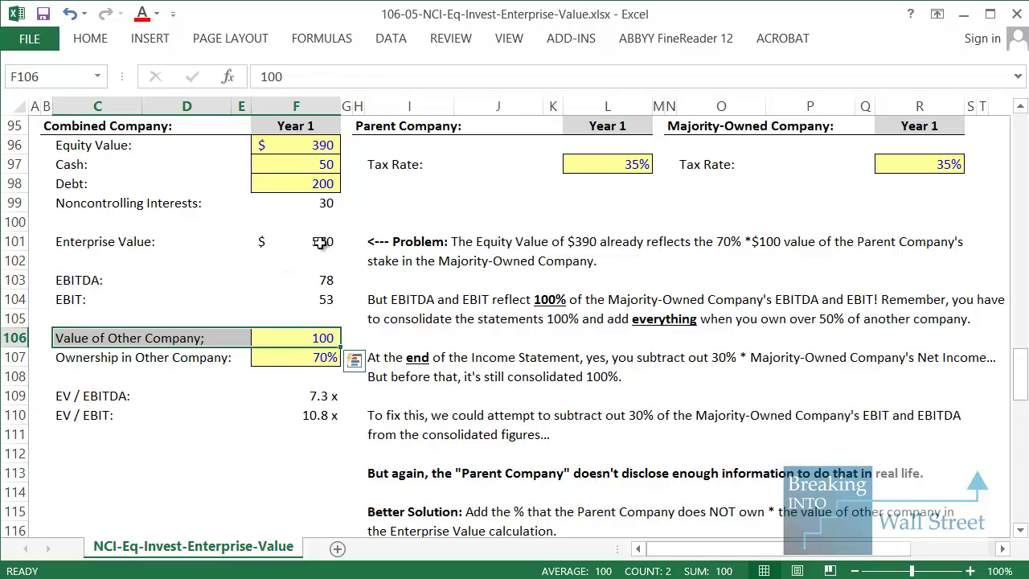
left_click_drag(320, 243, 90, 242)
Inspect the formulas behind the EV / EBITDA and EV / EBIT multiples in F109 and F110.
left_click(320, 396)
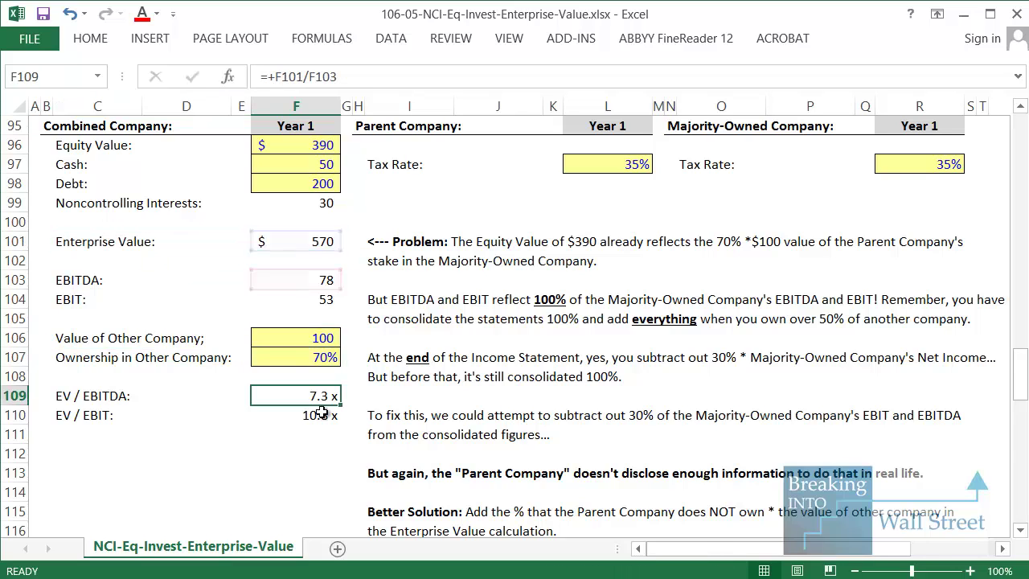
key("F2")
key("Return")
key("F2")
Trace the EBITDA formula in F103 to the Combined Company's Operating Income and Depreciation & Amortization cells.
left_click(326, 278)
key("F2")
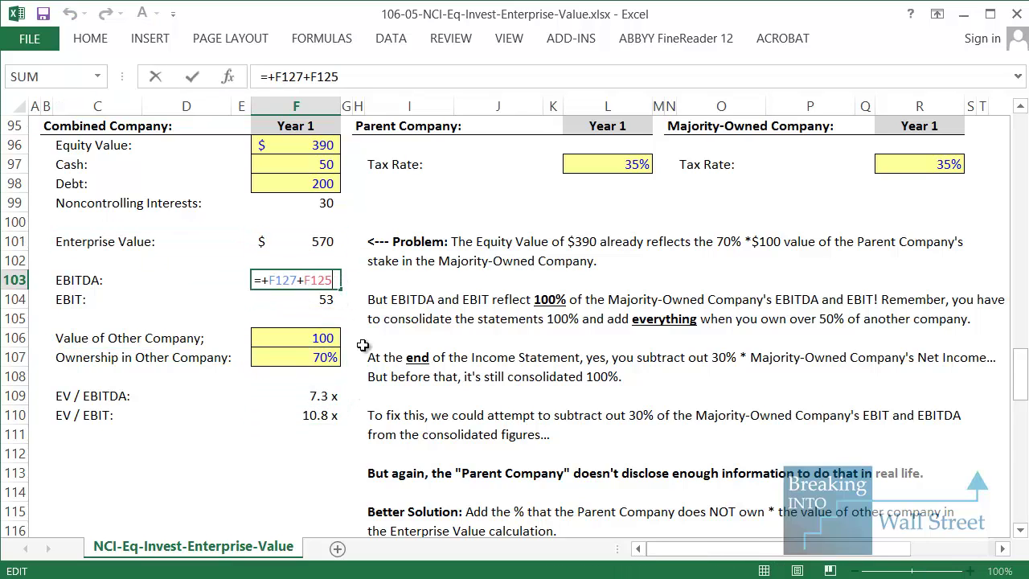
scroll(353, 337, "down", 9)
scroll(349, 314, "up", 1)
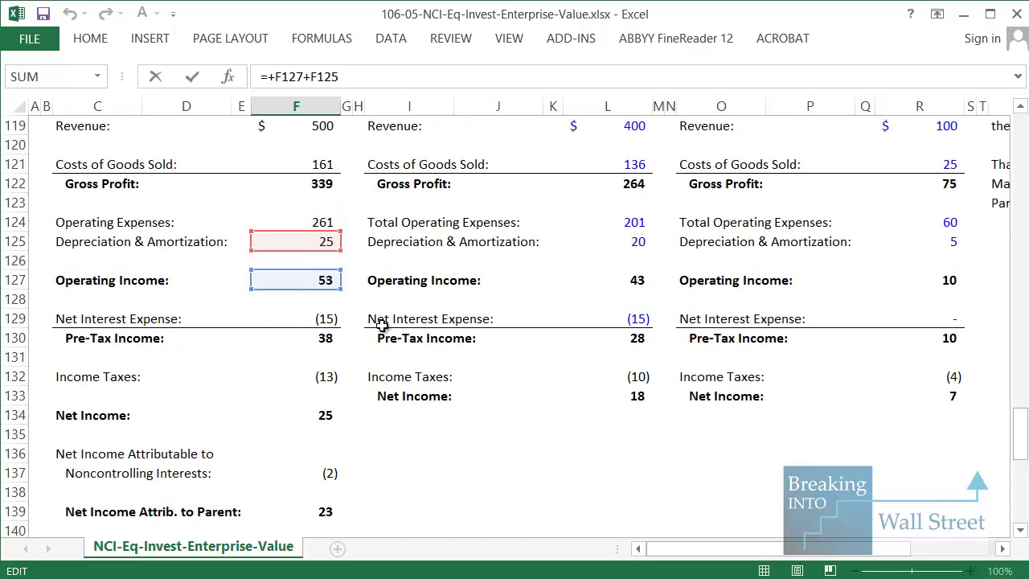
scroll(324, 258, "up", 7)
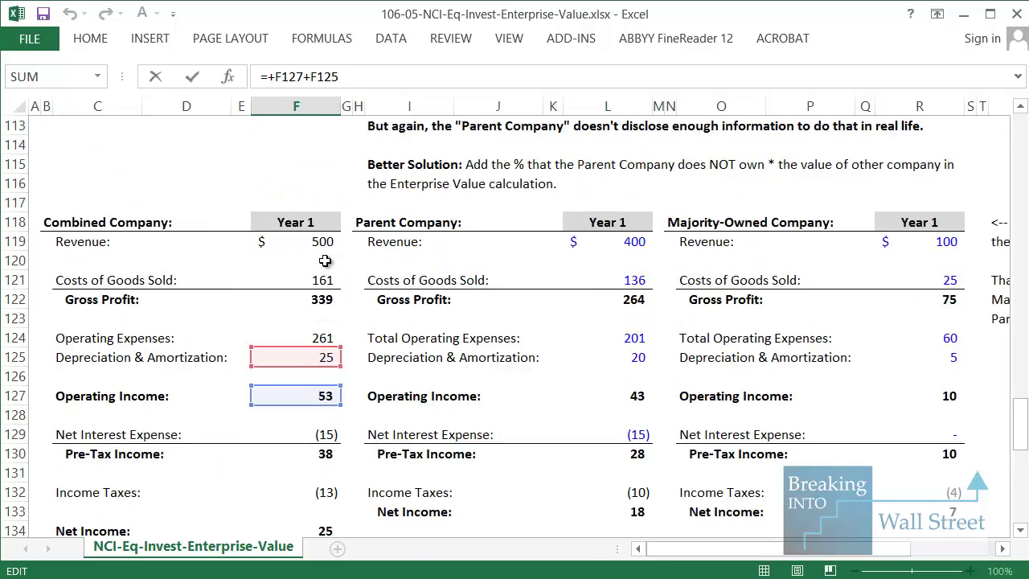
key("Return")
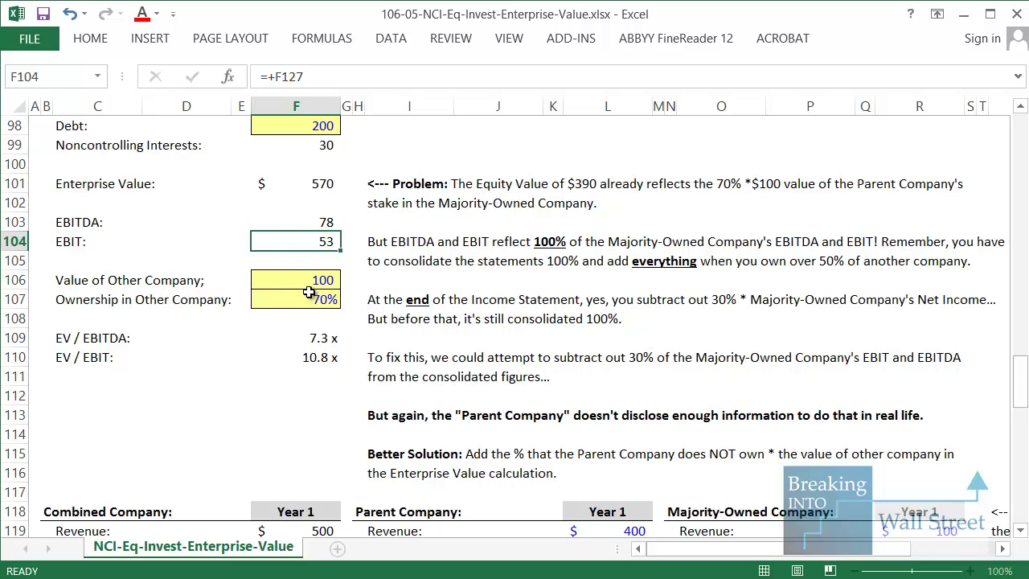
Highlight the Enterprise Value in row 101 and select the note in I110 about adjusting EBIT and EBITDA.
left_click(306, 184)
left_click_drag(307, 184, 78, 190)
left_click(420, 358)
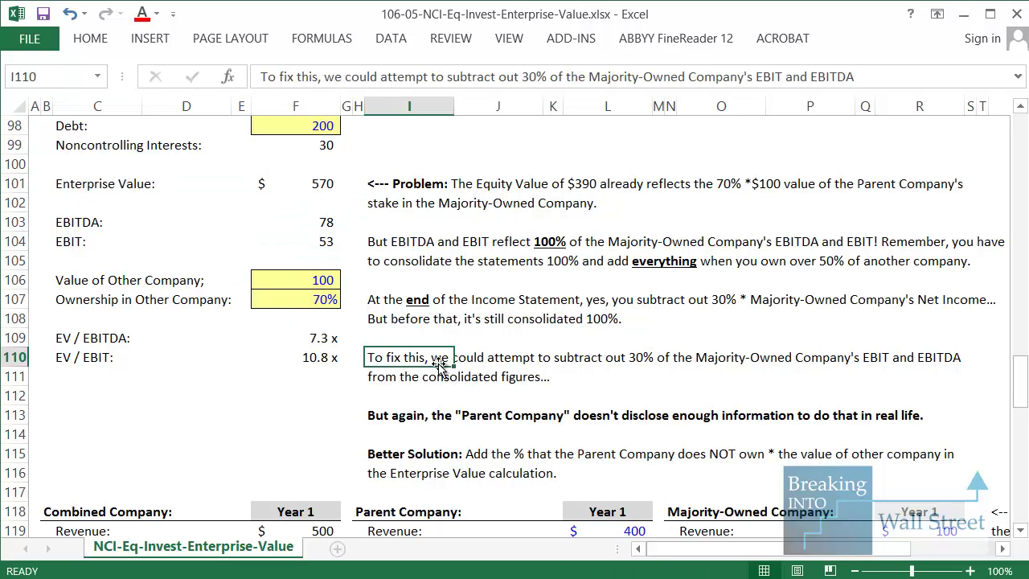
Revisit the Associate Company example, highlighting Enterprise Value, EBITDA and EBIT in rows 56–59 and the associate inputs in rows 61–62.
scroll(438, 364, "up", 1)
scroll(438, 364, "up", 15)
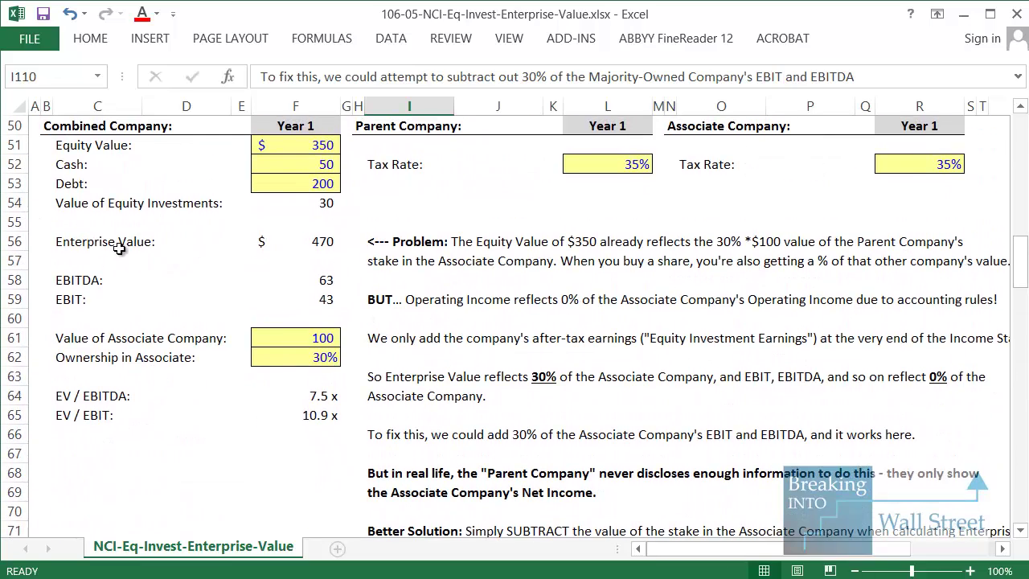
left_click_drag(80, 237, 278, 302)
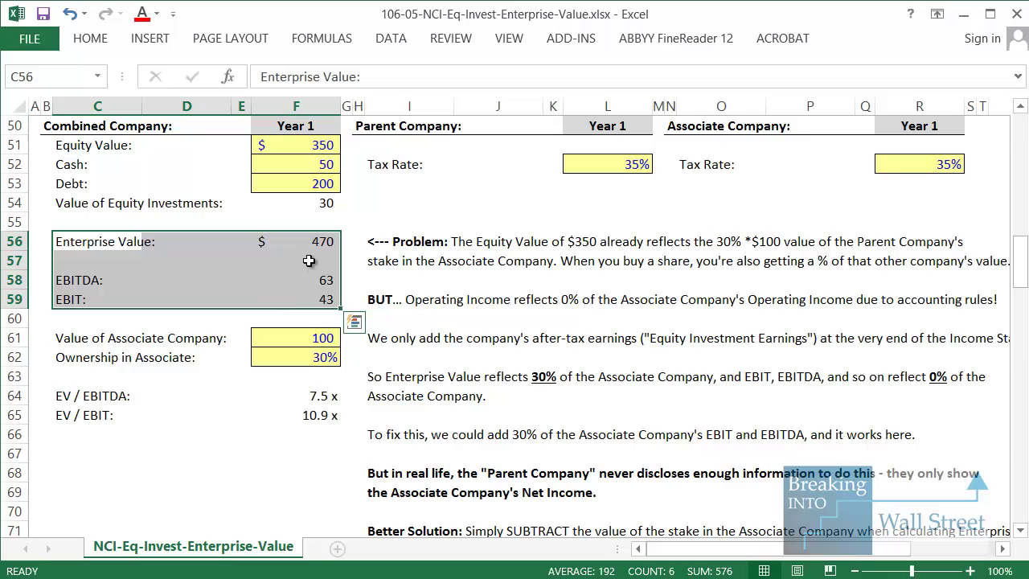
left_click_drag(315, 241, 80, 241)
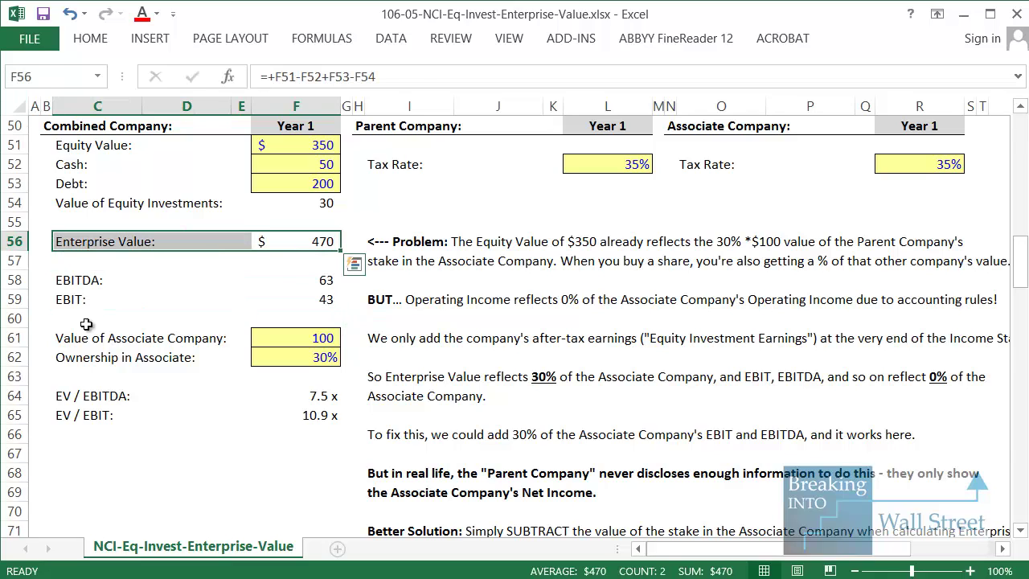
left_click_drag(80, 331, 320, 347)
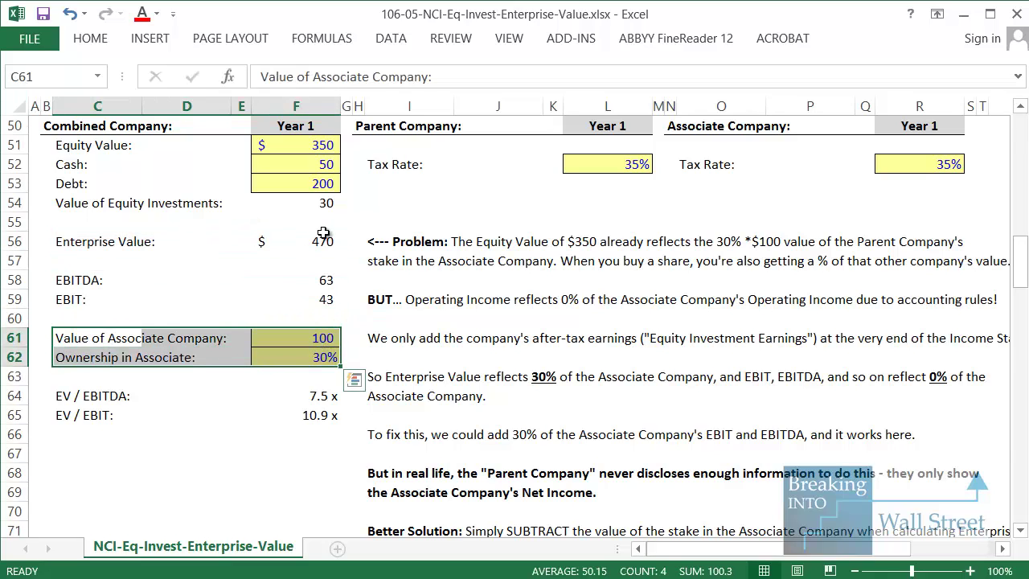
left_click_drag(324, 238, 80, 245)
scroll(129, 297, "down", 15)
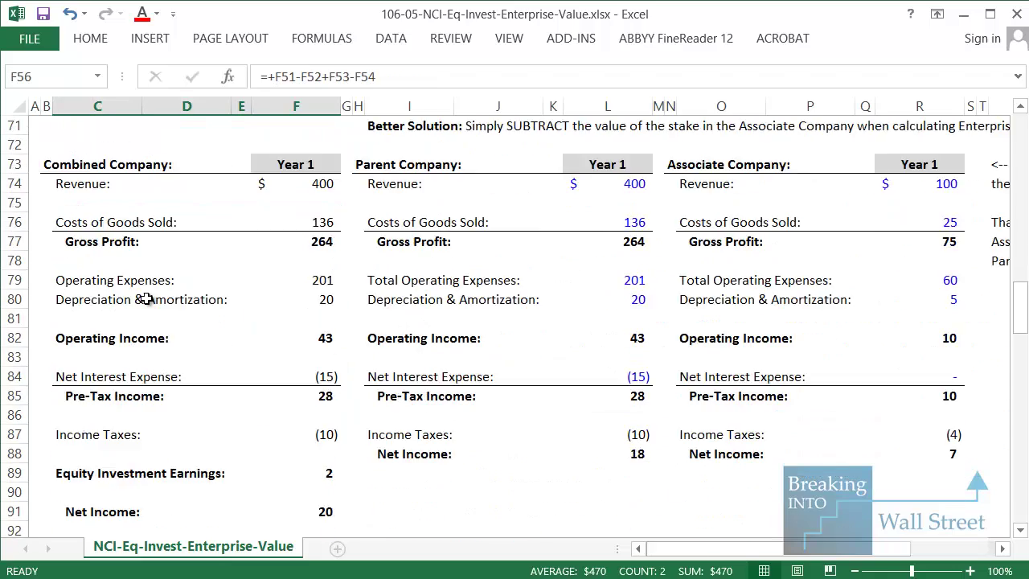
Highlight EBITDA and EBIT in the Noncontrolling Interests example and check the formula in F99.
left_click_drag(78, 241, 300, 234)
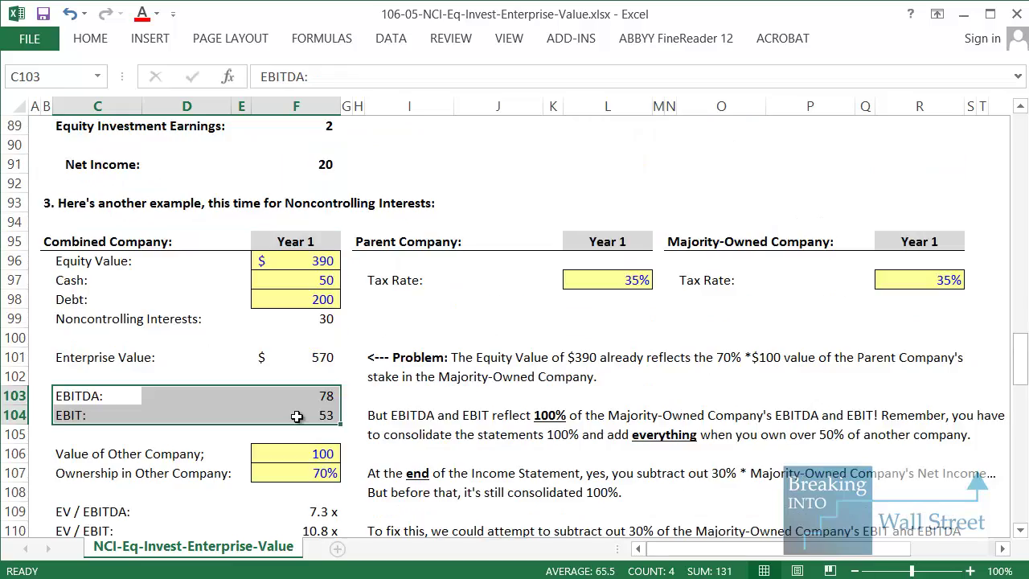
scroll(346, 346, "down", 1)
left_click(318, 219)
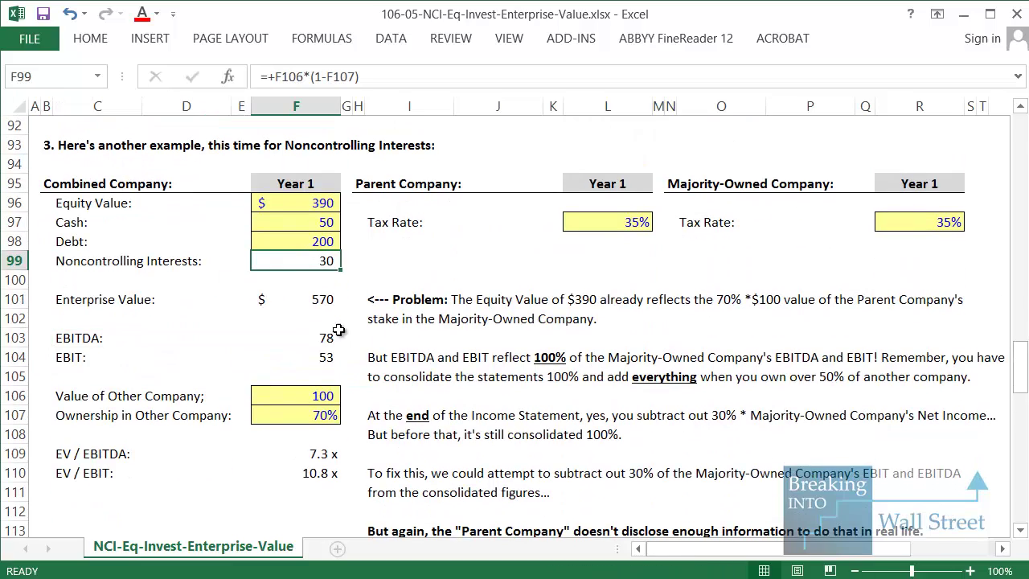
Highlight the Better Solution note in rows 115–116 and the Majority-Owned Company's income statement down to Operating Income.
scroll(342, 340, "down", 1)
scroll(341, 341, "down", 1)
left_click_drag(378, 455, 844, 481)
scroll(852, 499, "down", 2)
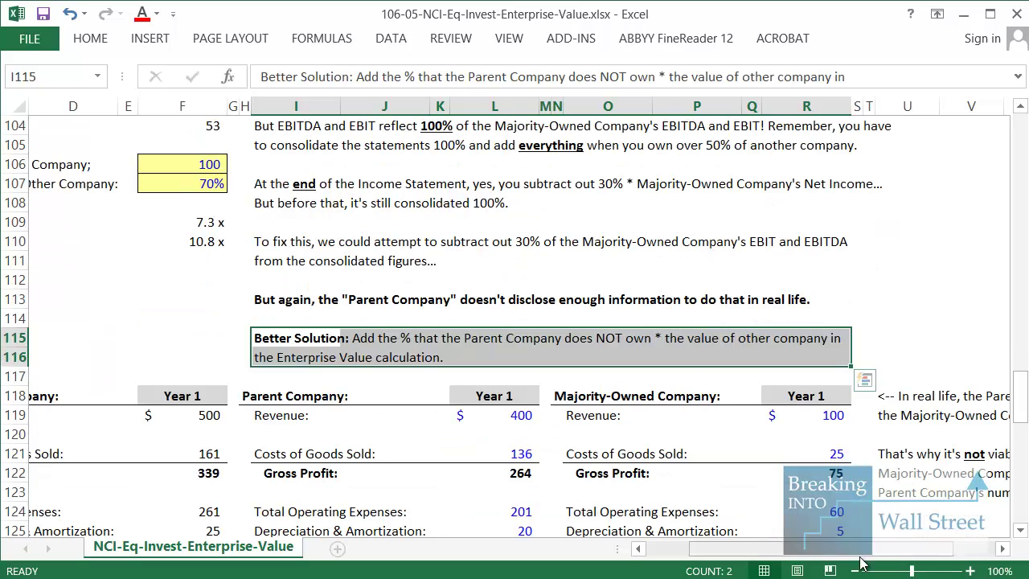
scroll(860, 555, "left", 3)
left_click_drag(693, 394, 938, 431)
scroll(890, 472, "down", 2)
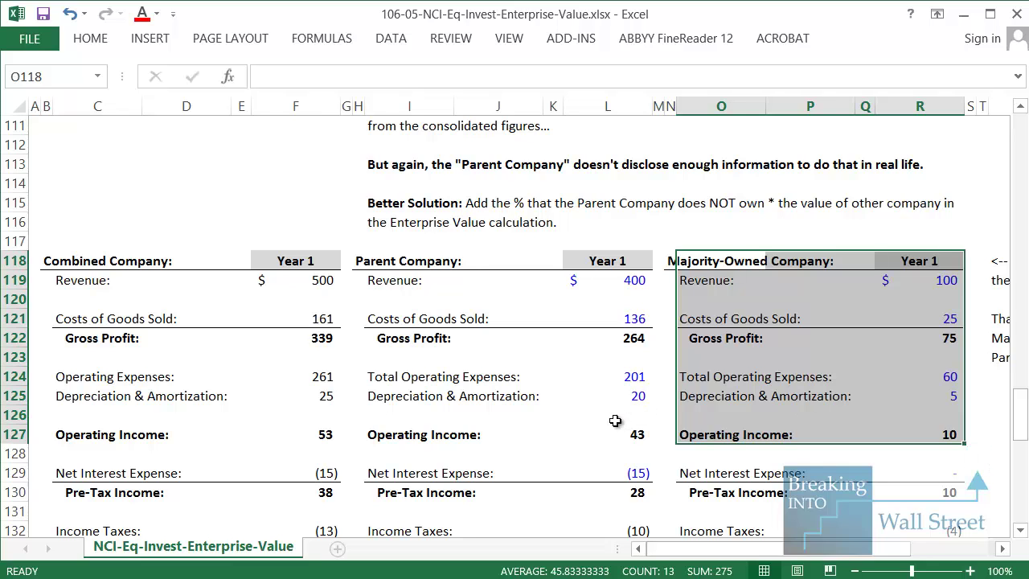
Return to the start of the lesson and highlight the title in row 2.
scroll(615, 422, "up", 1)
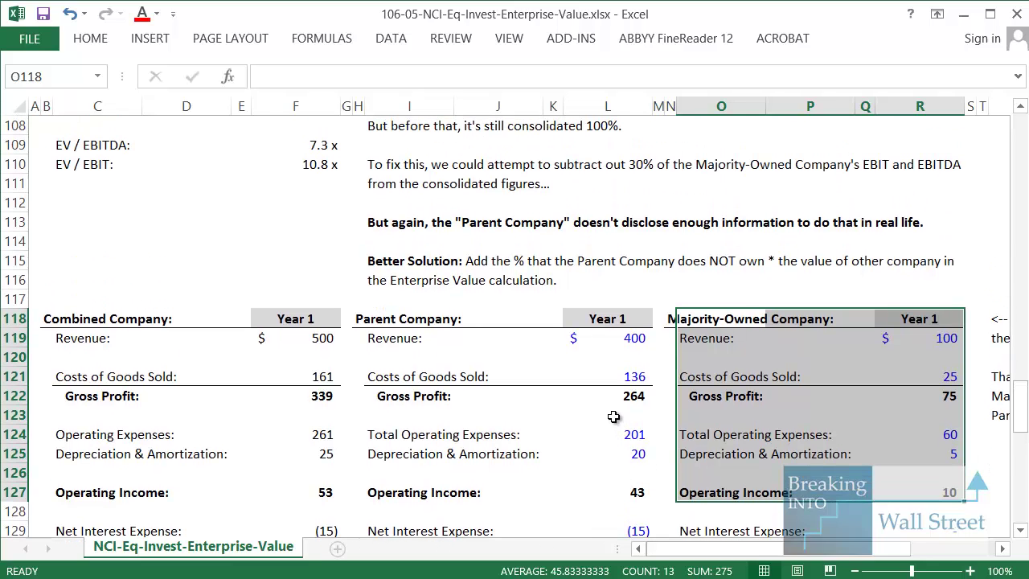
scroll(613, 417, "up", 16)
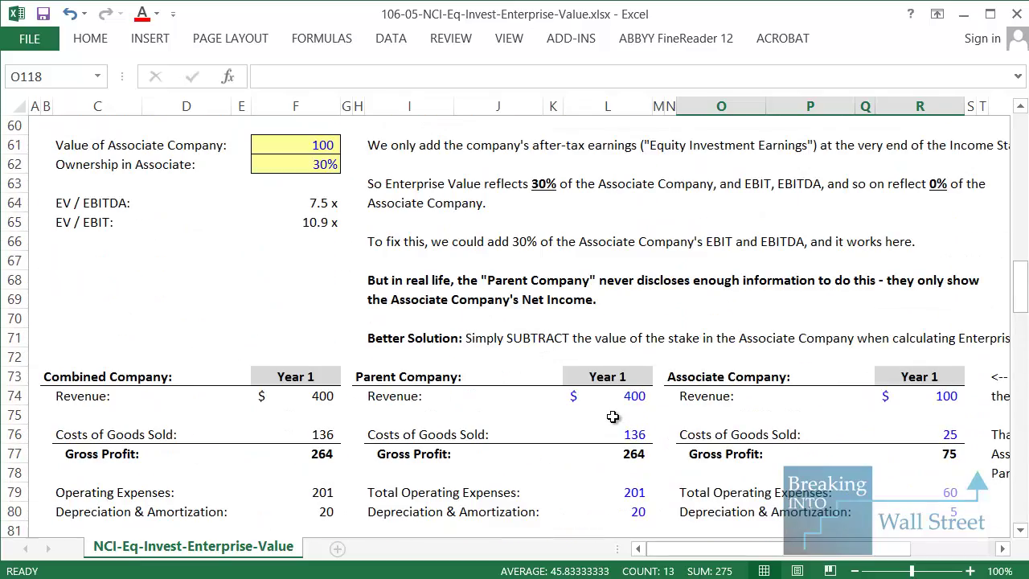
scroll(613, 417, "up", 19)
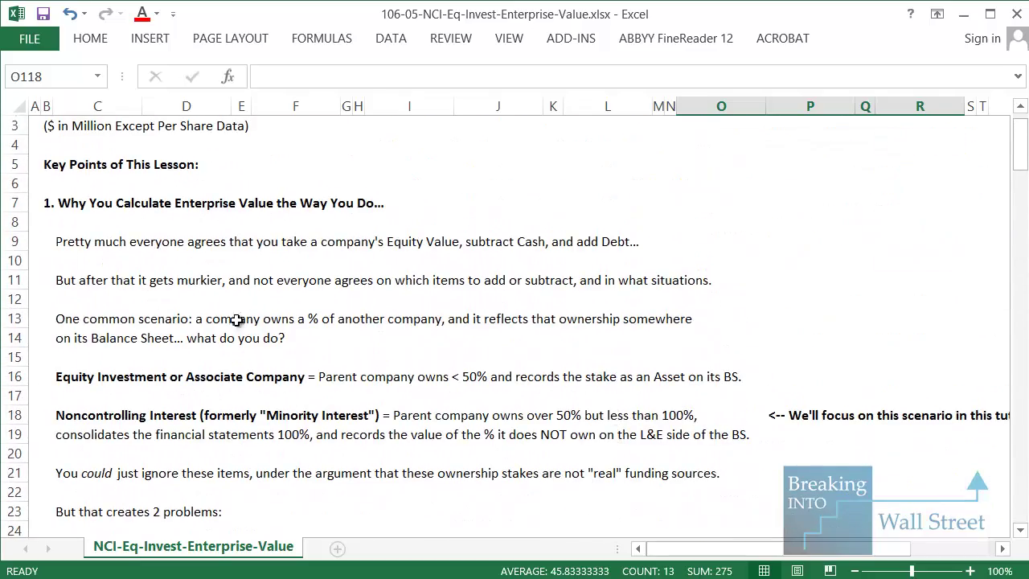
scroll(74, 159, "up", 1)
left_click(58, 143)
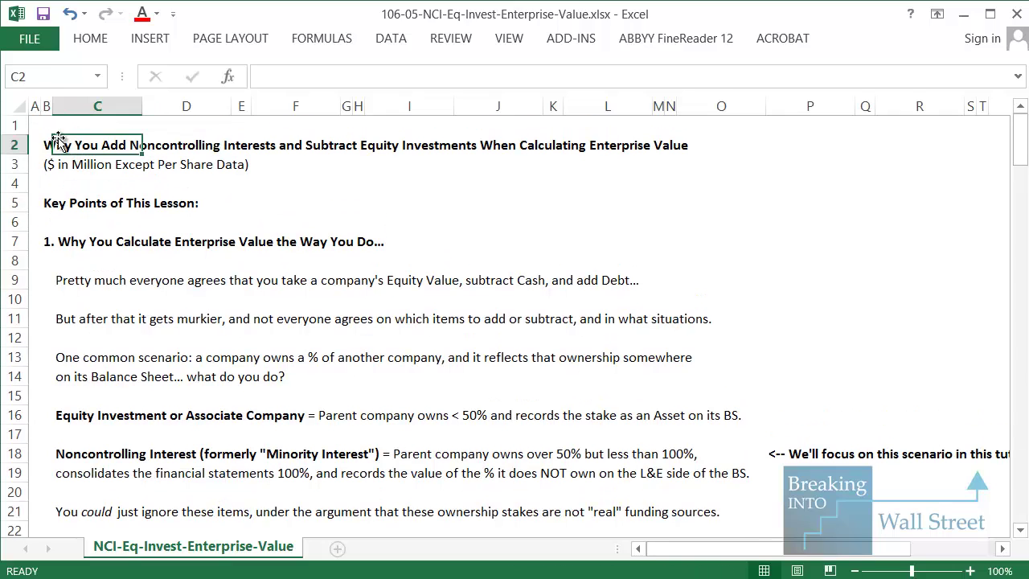
key("shift+space")
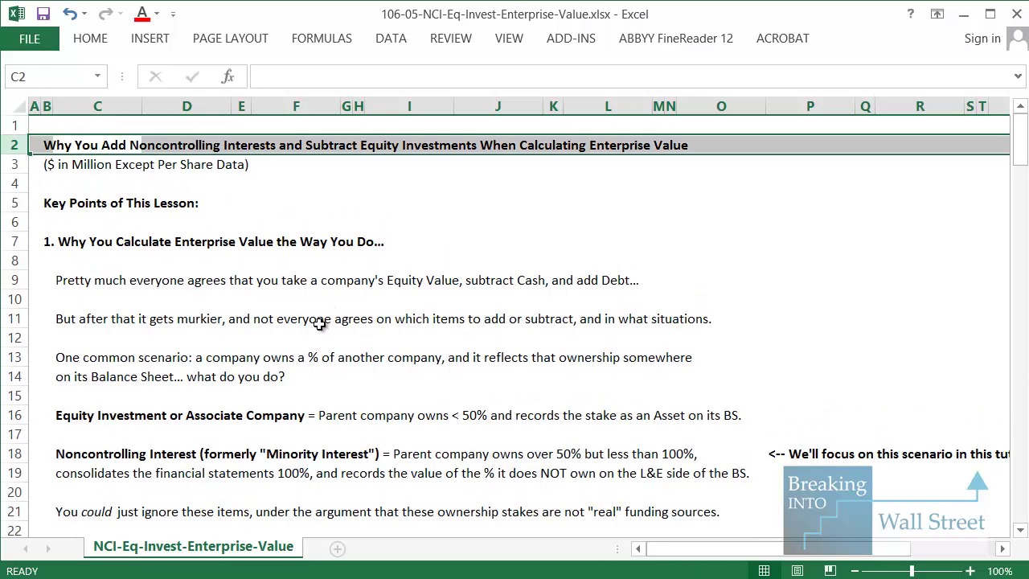
Go to the Summary and Commentary section and highlight rows 143 and 145 in turn.
scroll(320, 328, "down", 20)
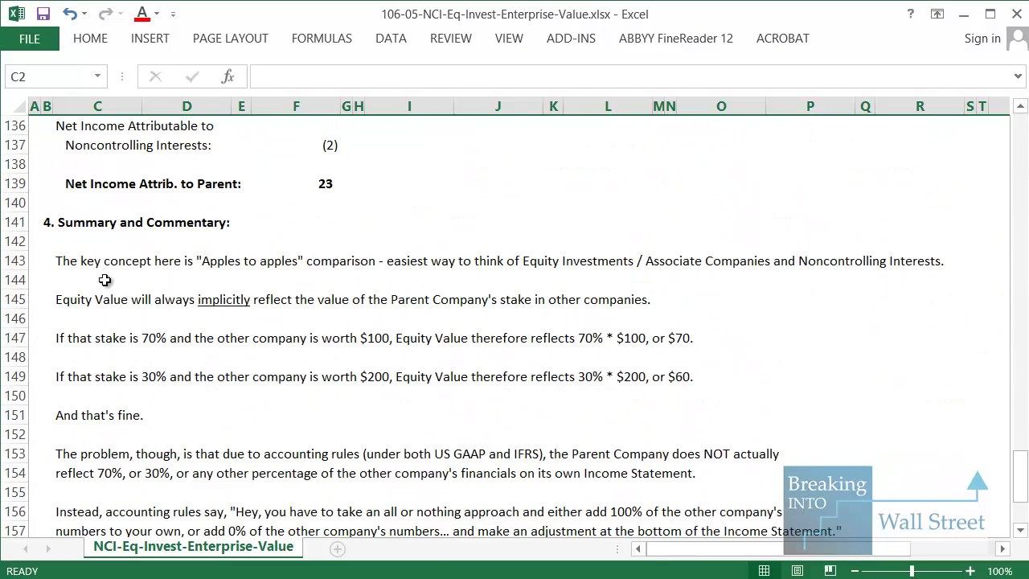
left_click(90, 261)
scroll(99, 264, "down", 1)
key("shift+space")
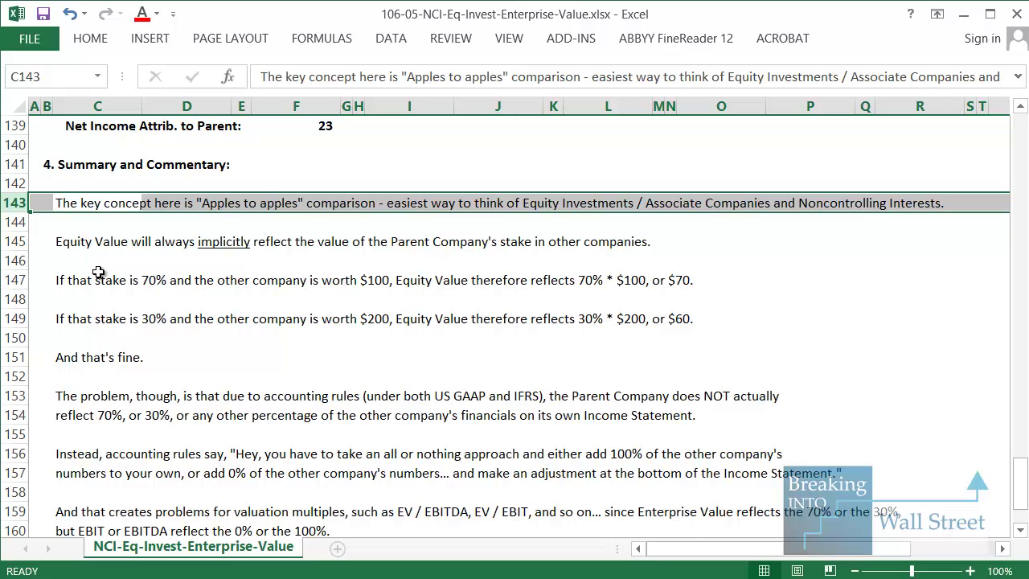
key("Down")
key("Down")
key("shift+space")
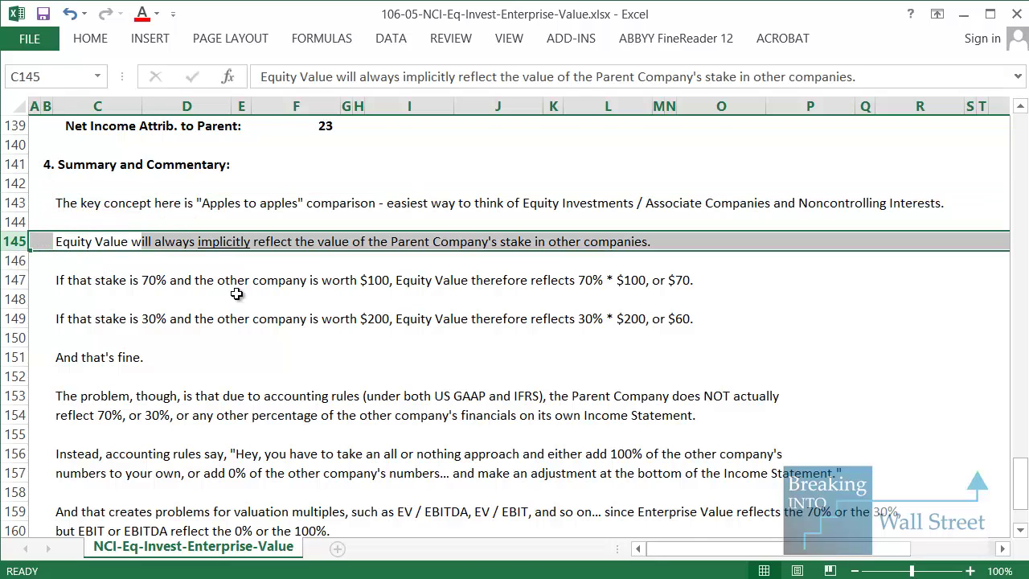
Highlight the 70% stake example in row 147, the 30% stake example in row 149 and the remark in row 151.
scroll(413, 330, "down", 1)
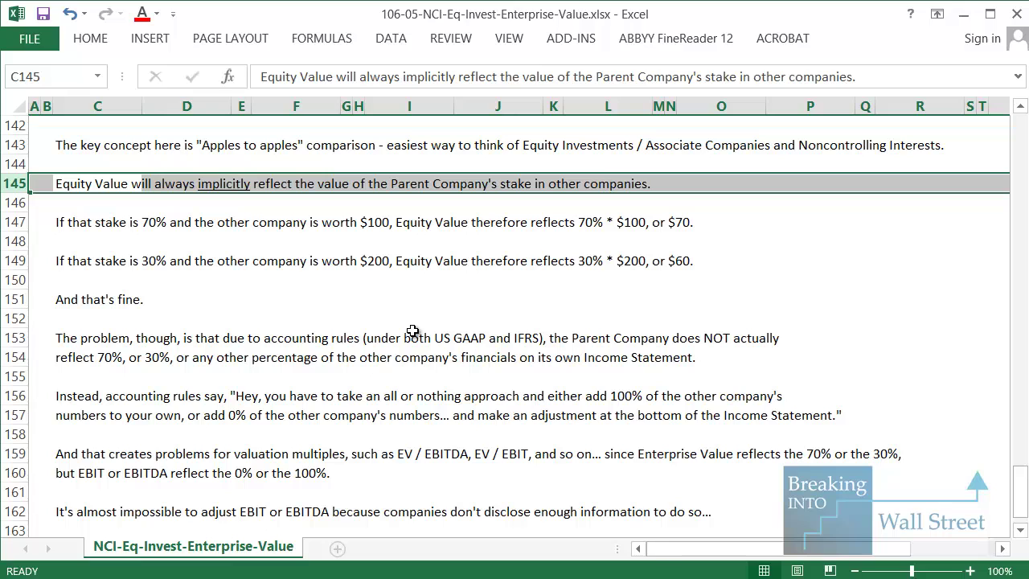
key("Down")
key("Down")
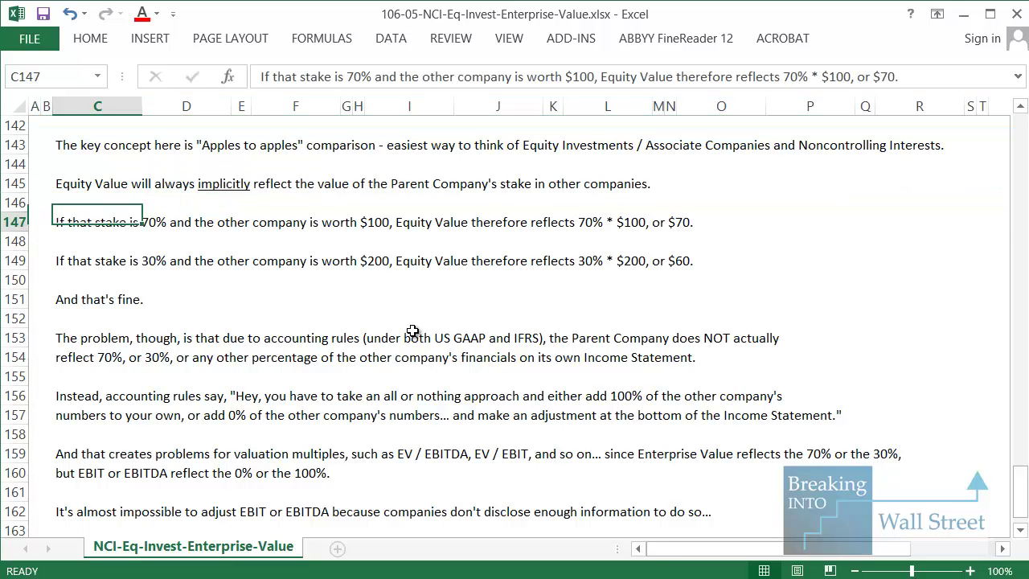
key("shift+space")
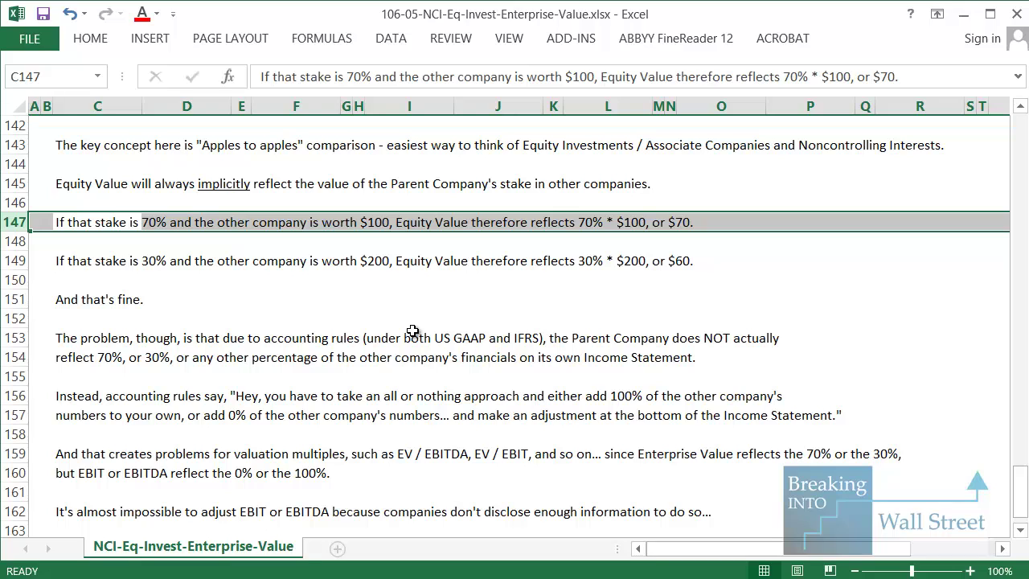
key("Down")
key("Down")
key("shift+space")
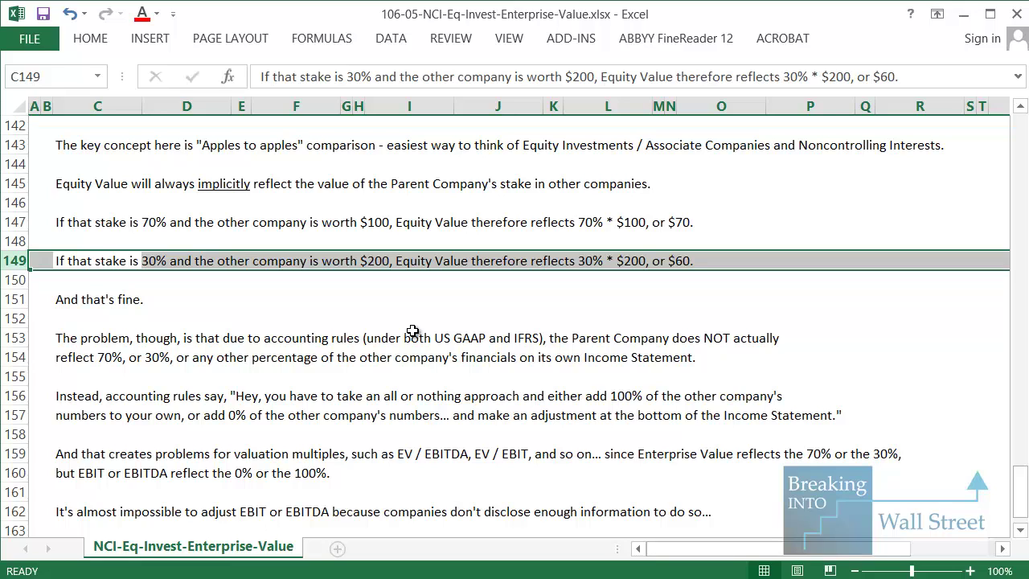
key("Down")
key("Down")
key("shift+space")
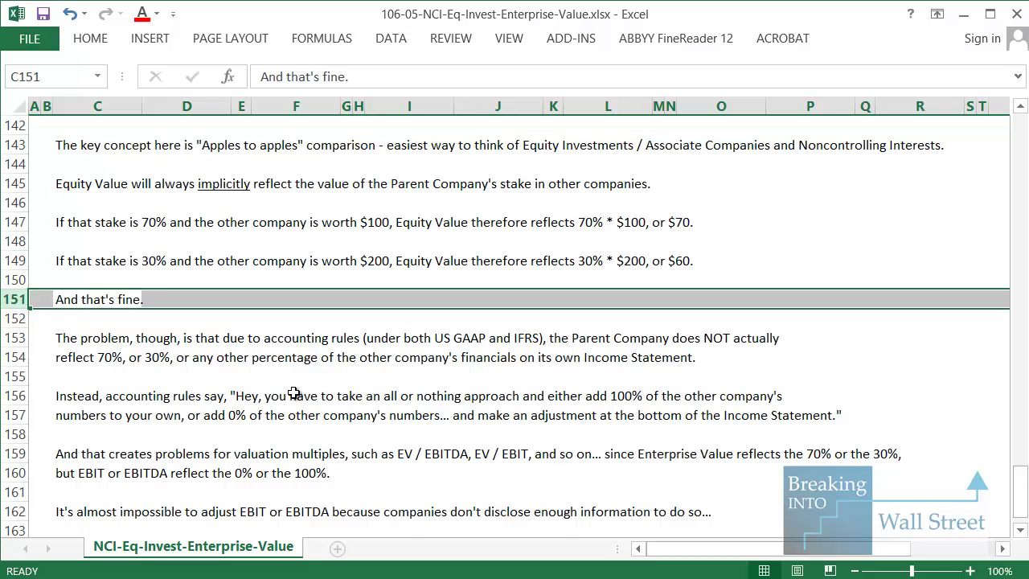
Highlight the accounting-rules problem in rows 153–154 and the all-or-nothing explanation in rows 156–157.
scroll(296, 394, "down", 1)
left_click_drag(102, 278, 820, 307)
scroll(793, 341, "down", 1)
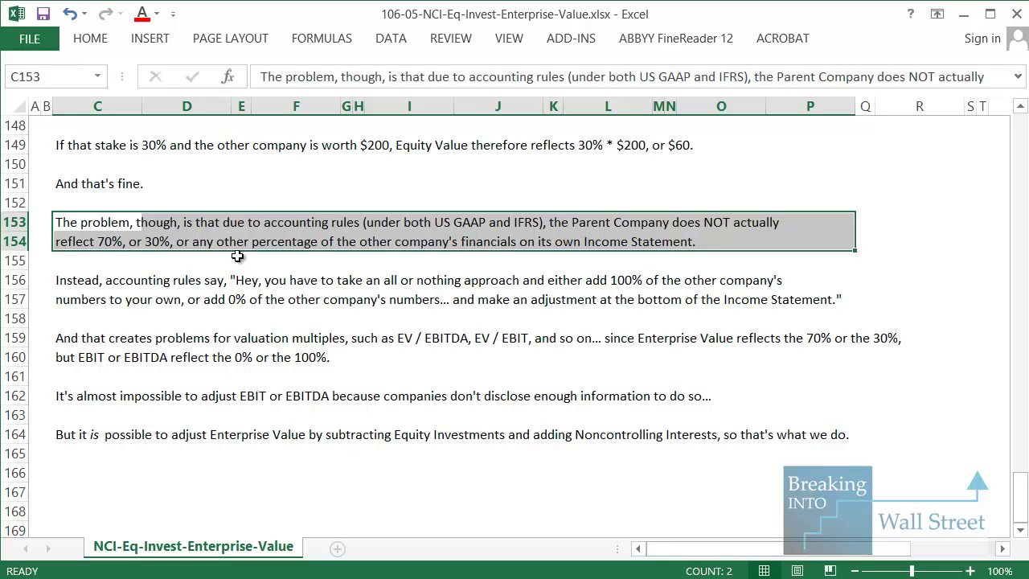
left_click_drag(16, 280, 242, 327)
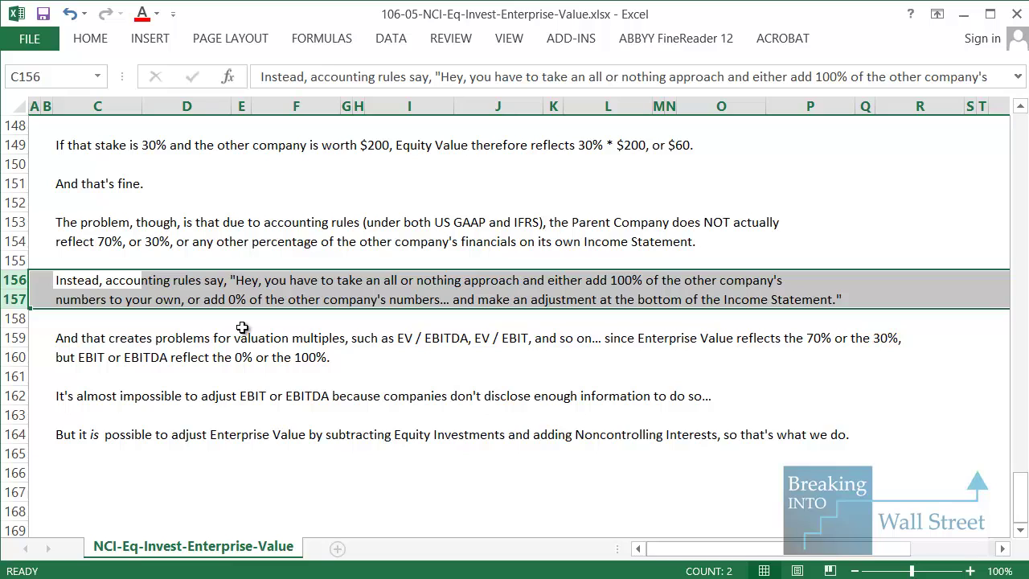
Outline the Combined Company's lines from Net Income Attributable to Noncontrolling Interests to Net Income Attrib. to Parent with a blue rectangle.
scroll(241, 327, "up", 7)
left_click_drag(40, 283, 251, 323)
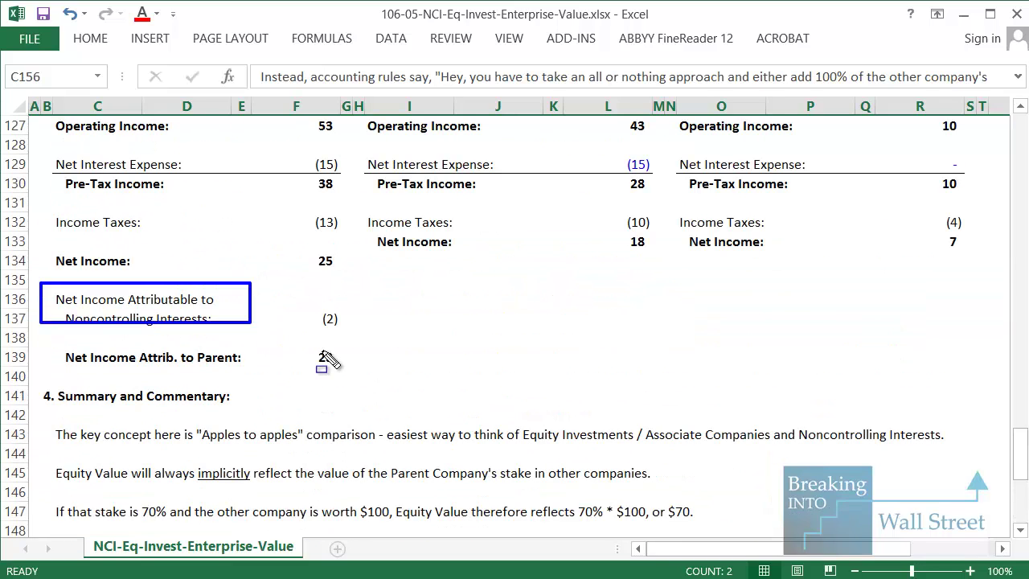
left_click_drag(328, 360, 358, 374)
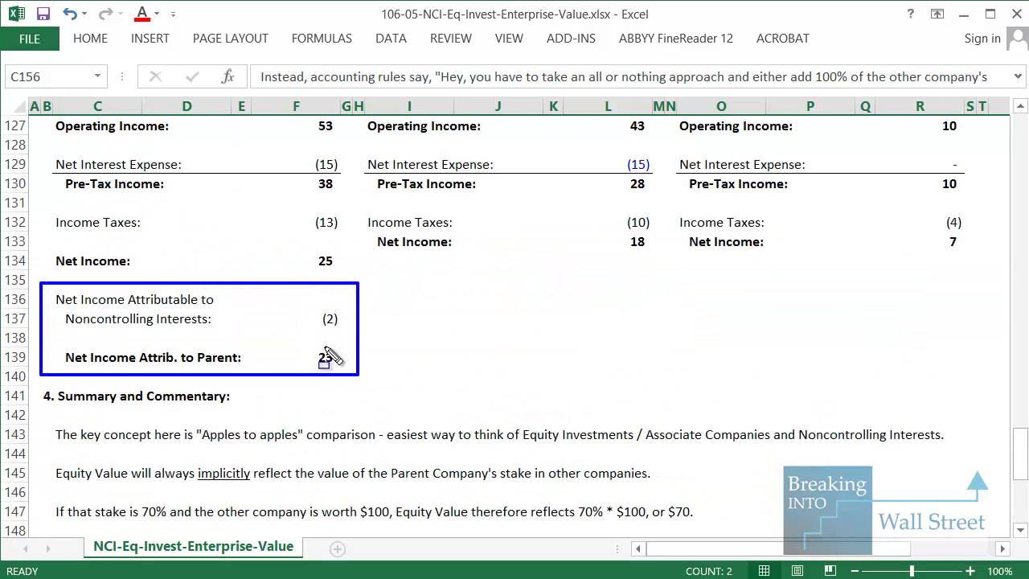
Outline the Equity Investment Earnings line in row 89 of the Associate Company example with a blue rectangle.
scroll(325, 350, "up", 14)
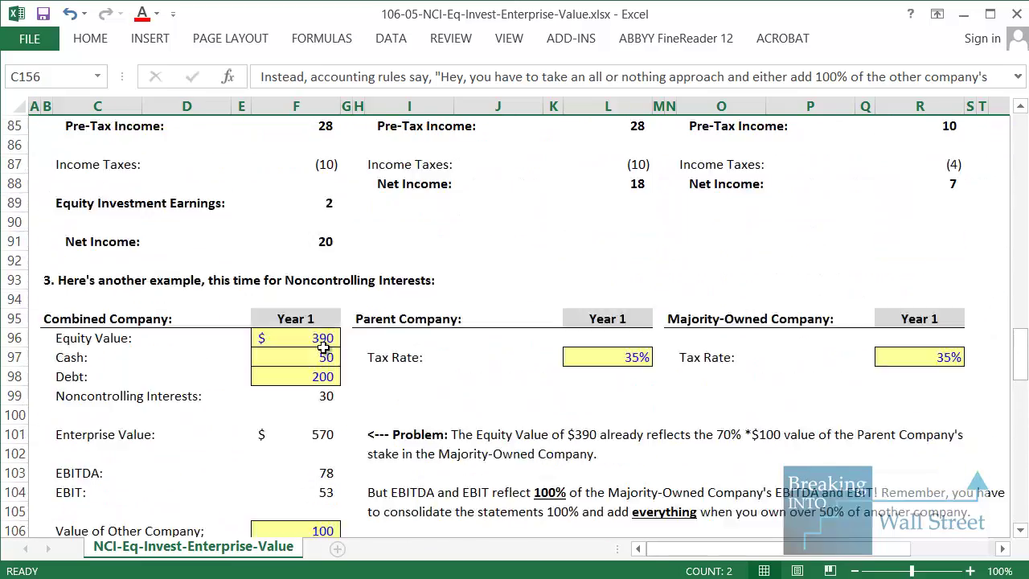
scroll(323, 346, "up", 4)
mouse_move(43, 420)
left_mouse_down()
mouse_move(370, 478)
mouse_move(347, 455)
left_mouse_up()
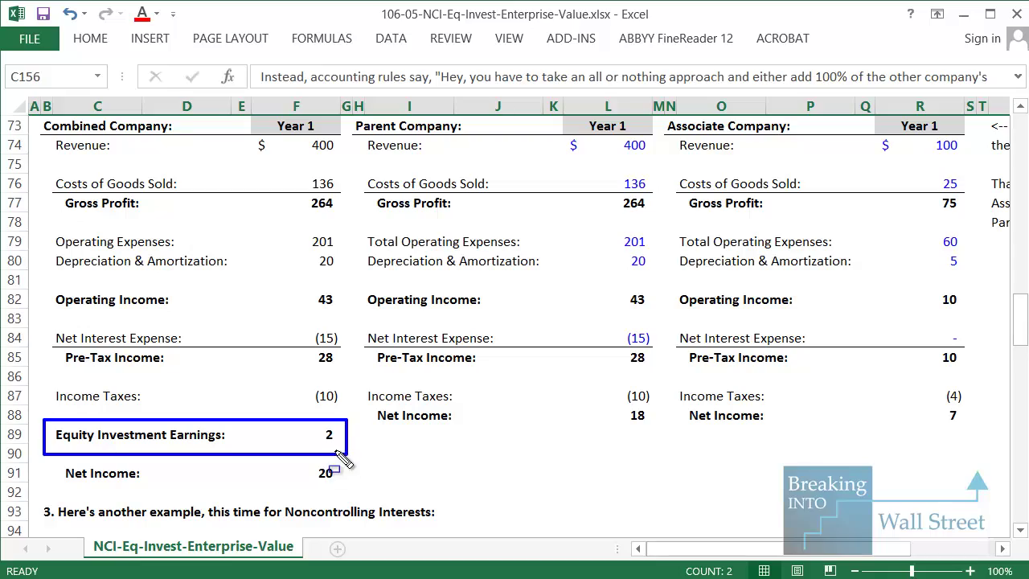
scroll(334, 474, "down", 9)
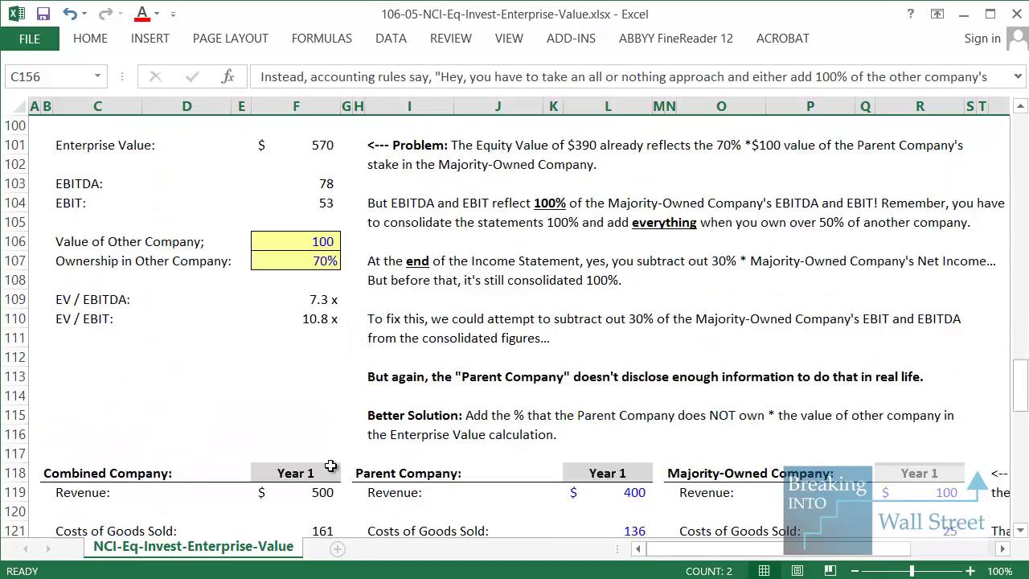
Highlight the explanation of the valuation-multiple problems in rows 159–160 of the summary.
scroll(332, 465, "down", 15)
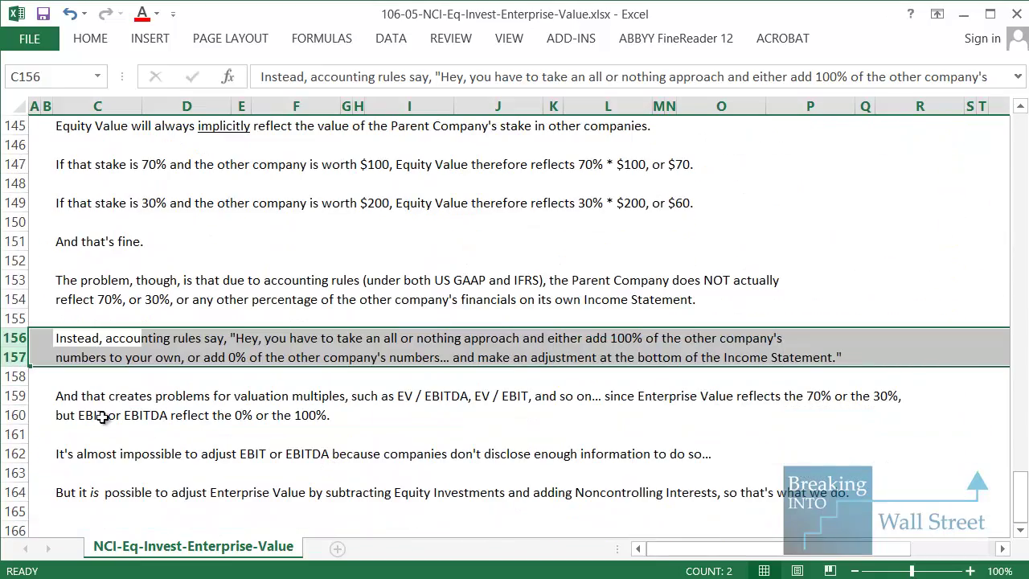
left_click(72, 394)
key("shift+space")
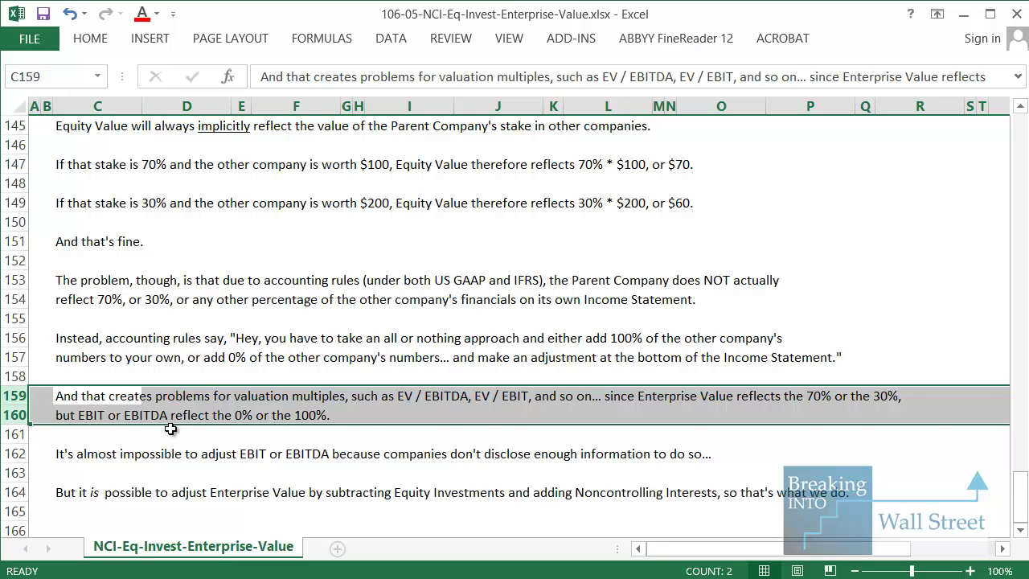
Highlight the remark on adjusting EBIT or EBITDA in row 162, then the Enterprise Value adjustment conclusion in row 164.
key("Down")
key("Down")
key("Down")
key("shift+space")
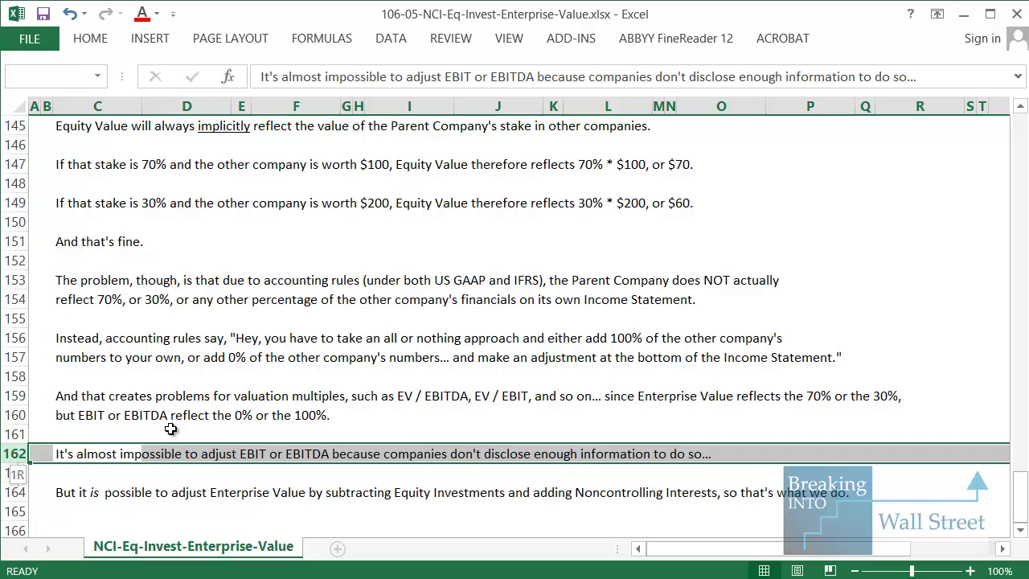
left_click_drag(171, 429, 171, 429)
key("Down")
key("Down")
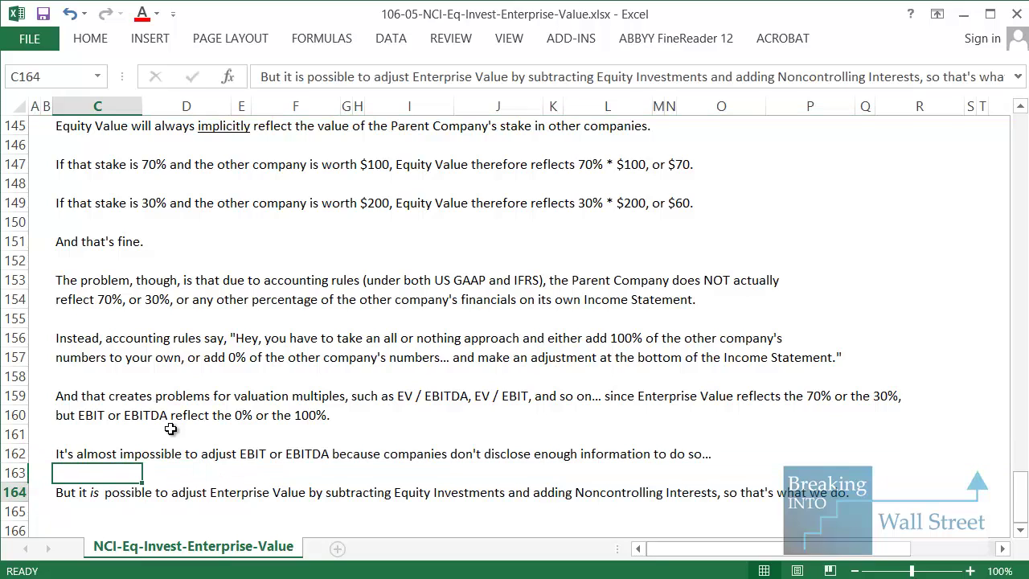
key("ctrl+shift+Right")
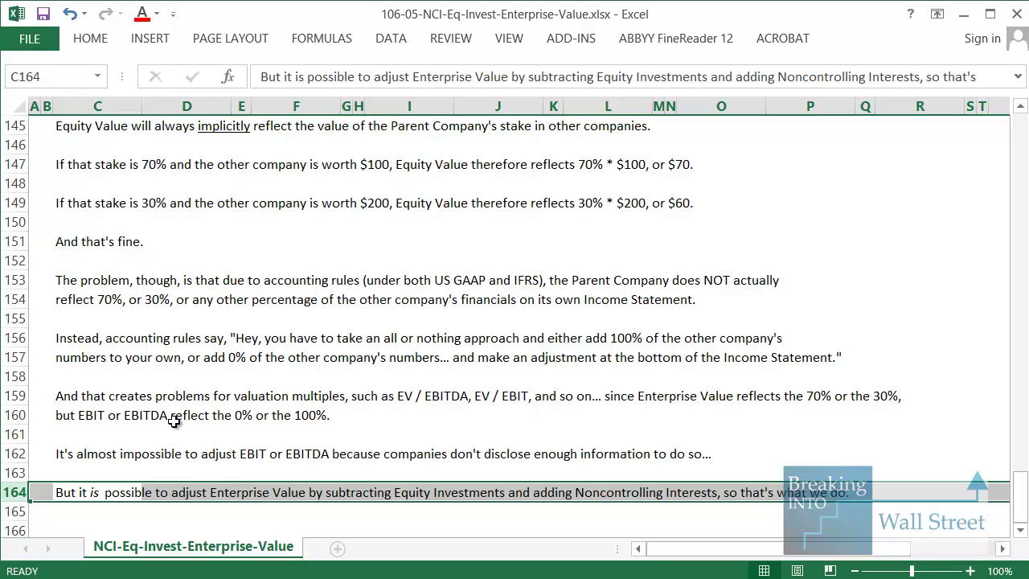
Highlight the Summary and Commentary section from its heading through the 30% stake example, range B141:R149.
scroll(246, 385, "up", 2)
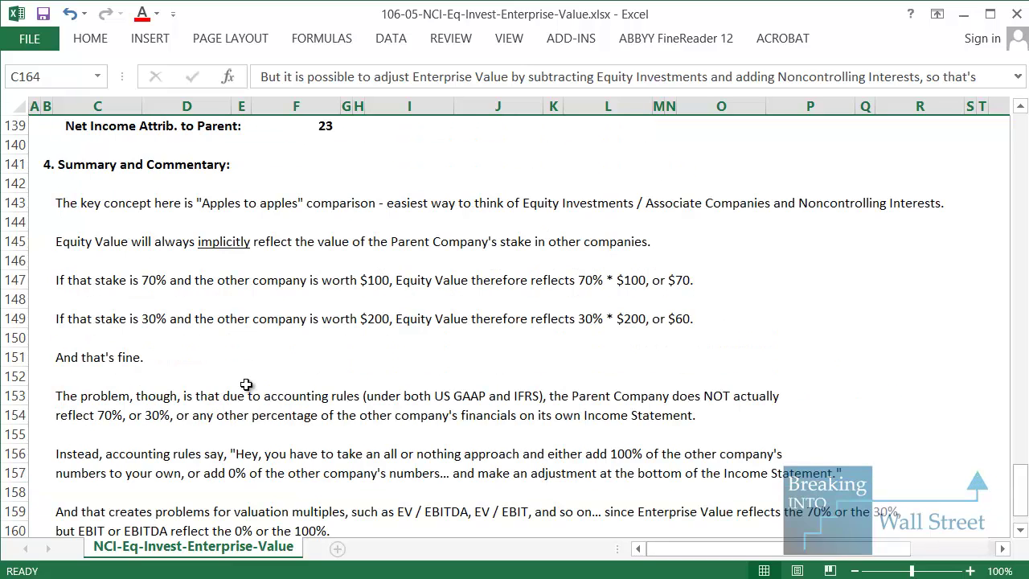
scroll(246, 385, "up", 2)
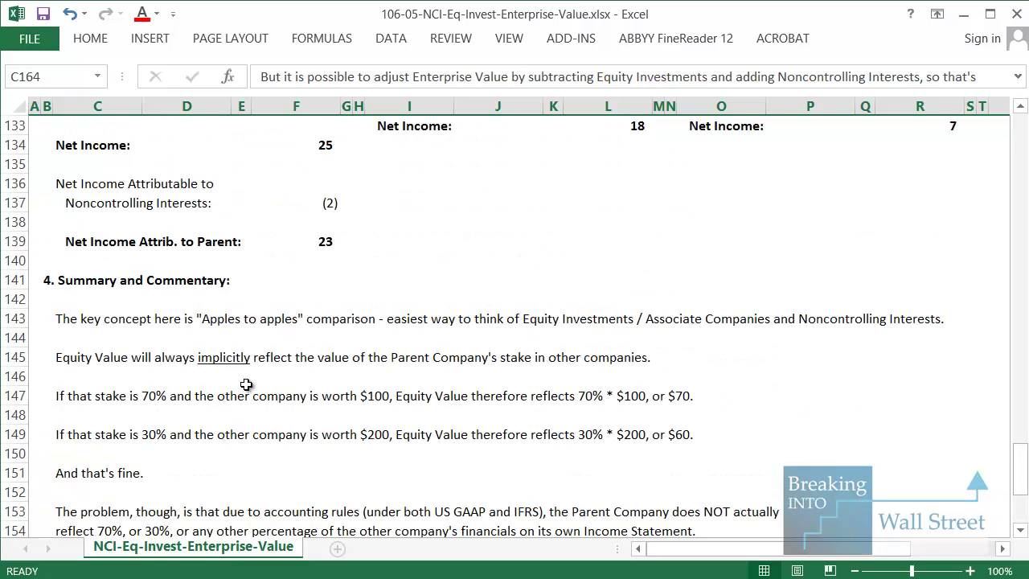
left_click(46, 282)
left_click_drag(46, 281, 925, 430)
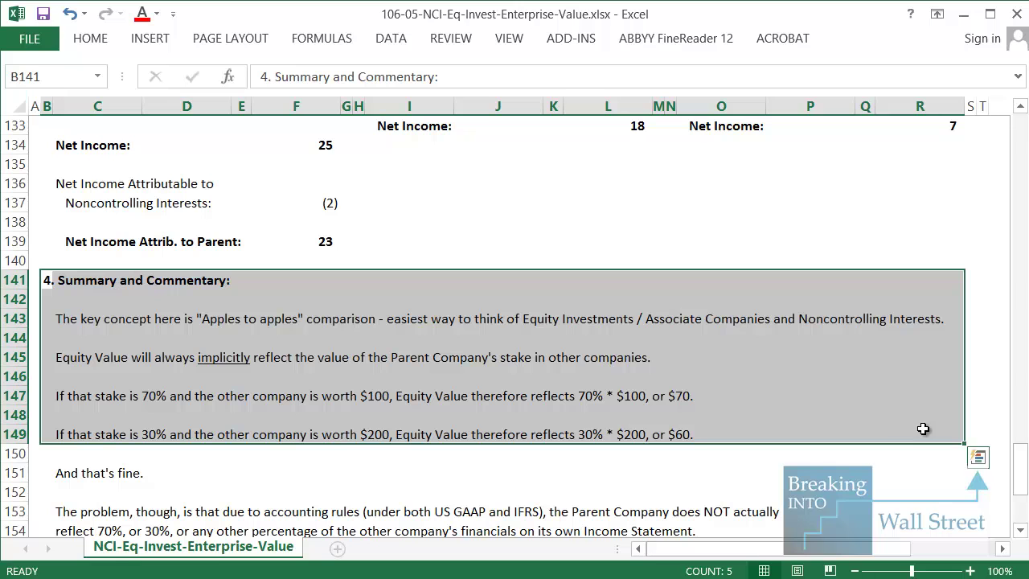